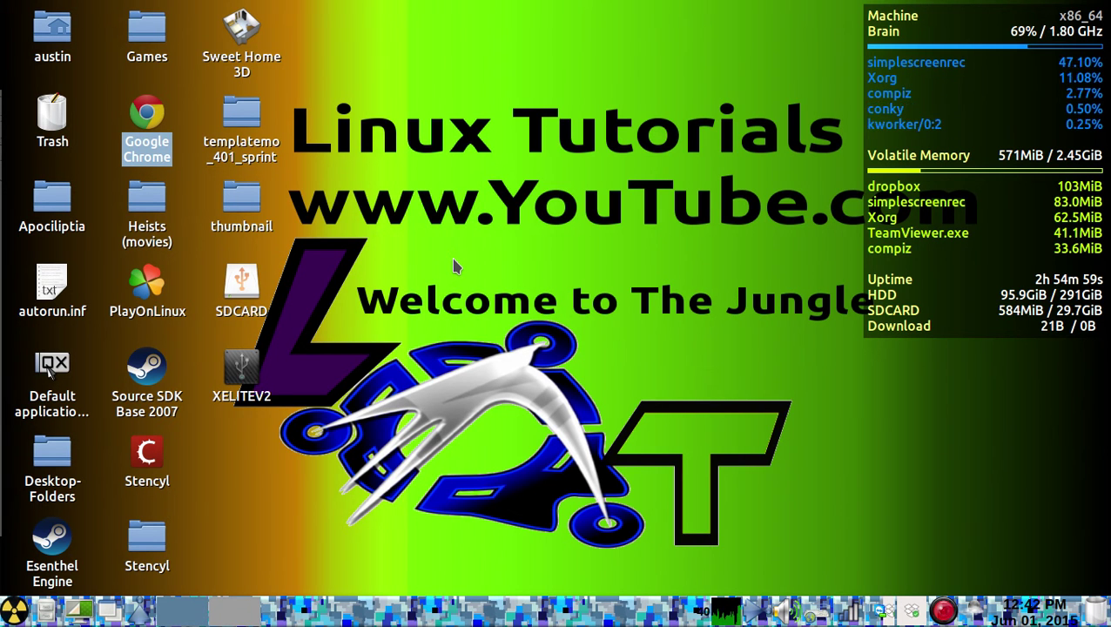
Step: Open a terminal window from the desktop
left_click(453, 266)
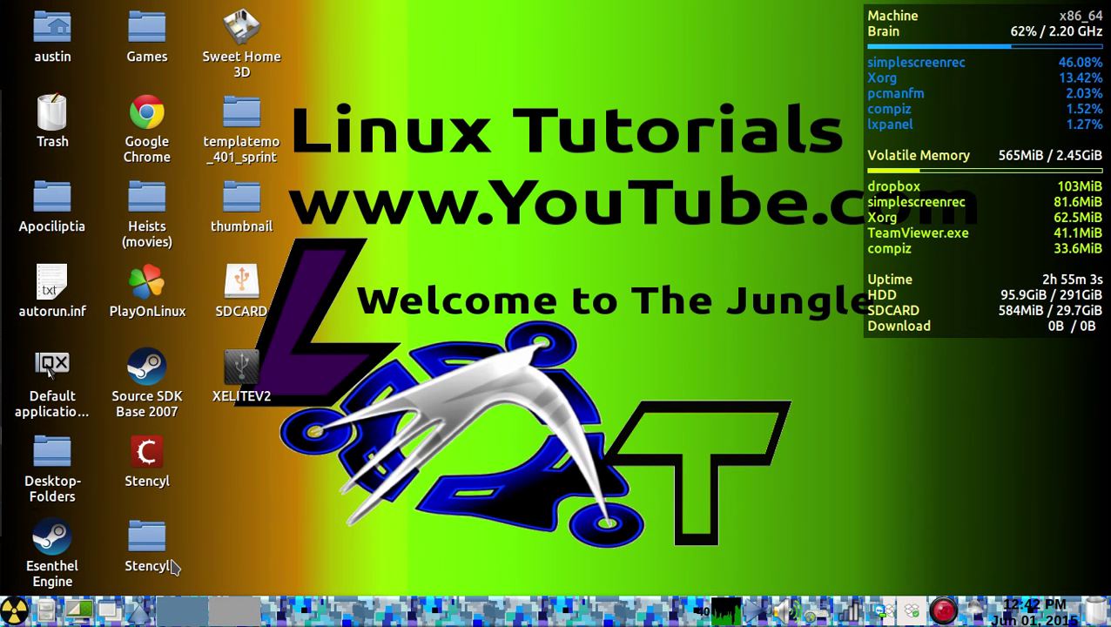
key("ctrl+alt+t")
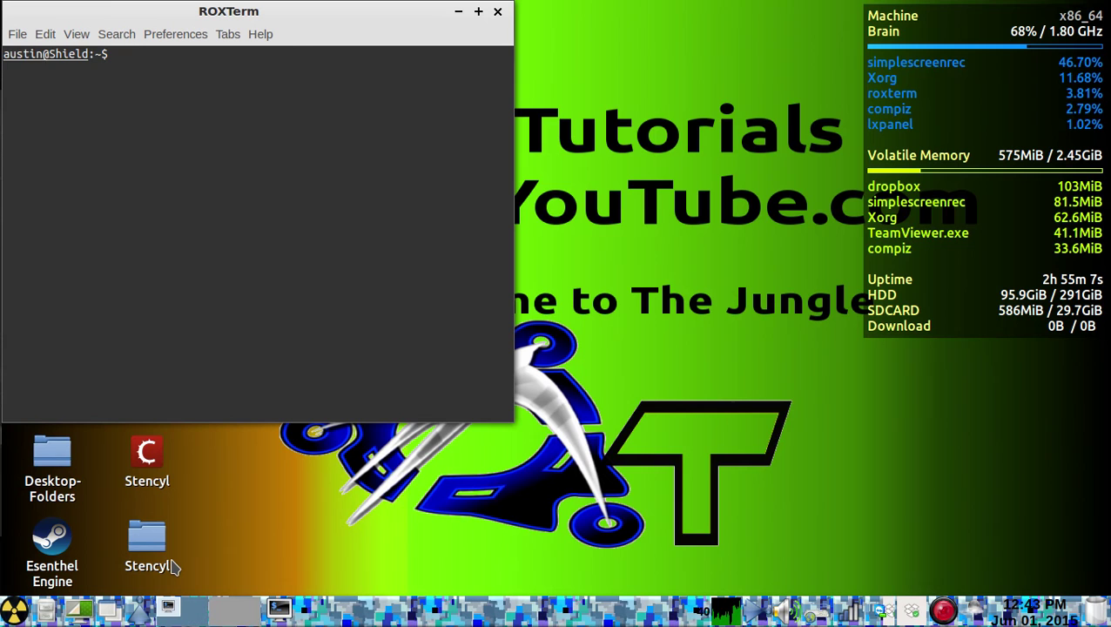
type("sudo apt-key adv --keyserver hkp://keyserver.ubuntu.com:80 --recv-keys 94558F59")
key("ctrl+u")
type("sudo add-apt-repository http://repository.spotify.com")
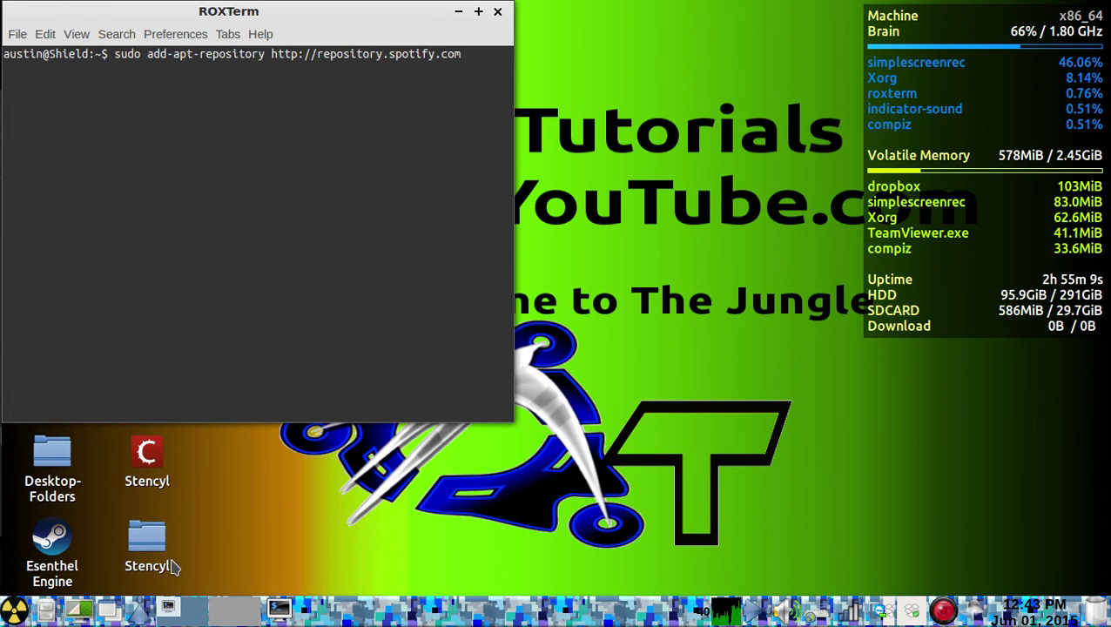
key("Up")
key("Up")
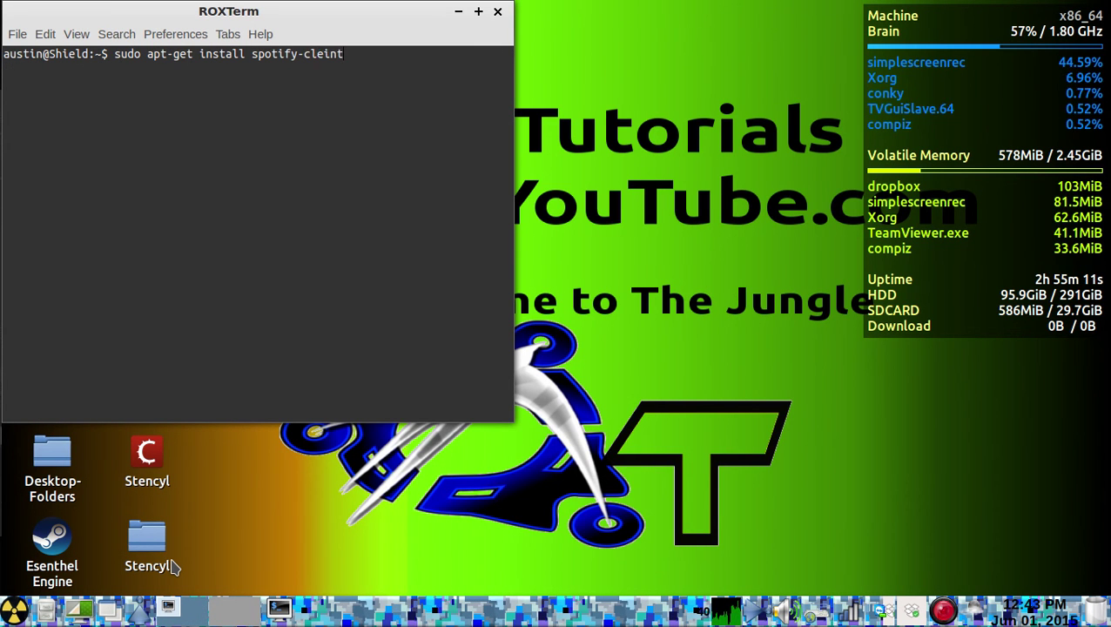
key("BackSpace")
key("BackSpace")
key("BackSpace")
key("BackSpace")
key("BackSpace")
key("BackSpace")
key("BackSpace")
type("-client")
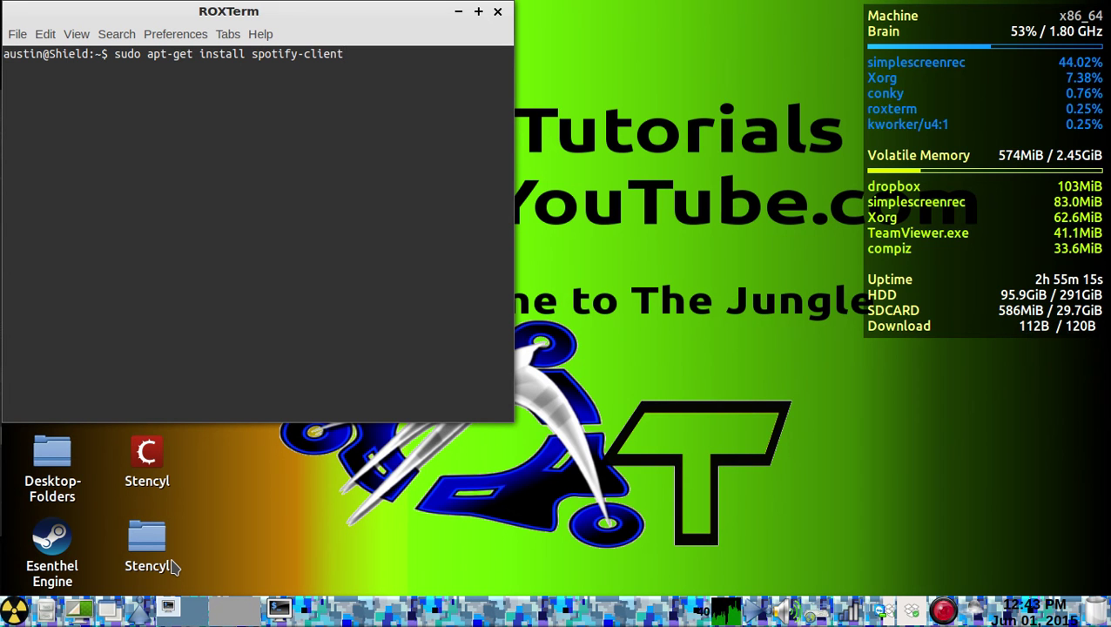
key("Up")
key("Up")
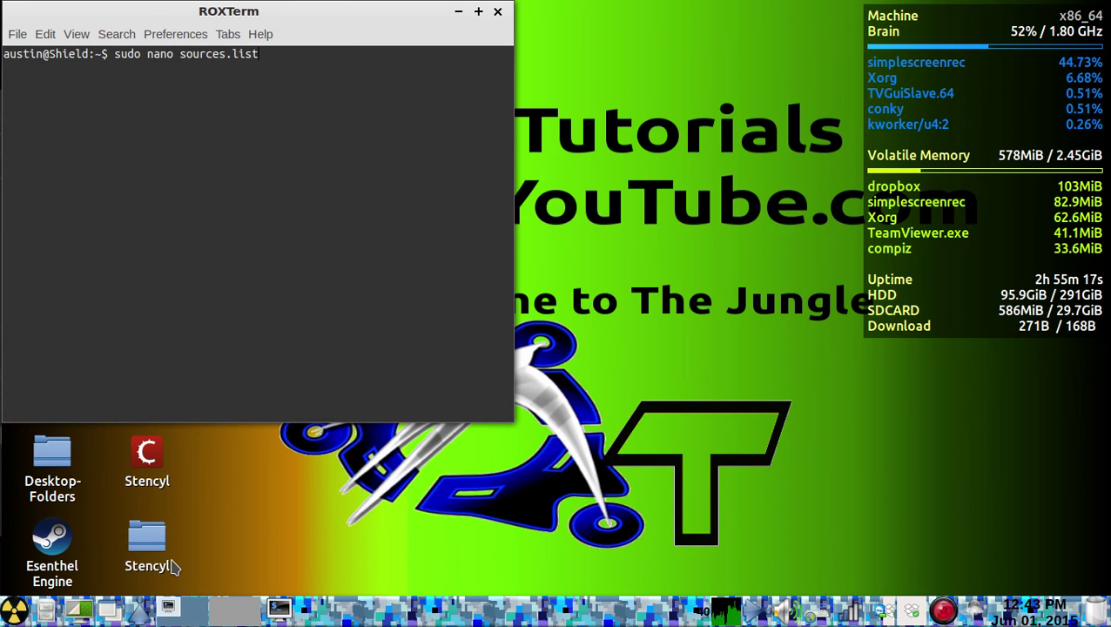
key("Up")
key("Down")
key("Down")
key("Down")
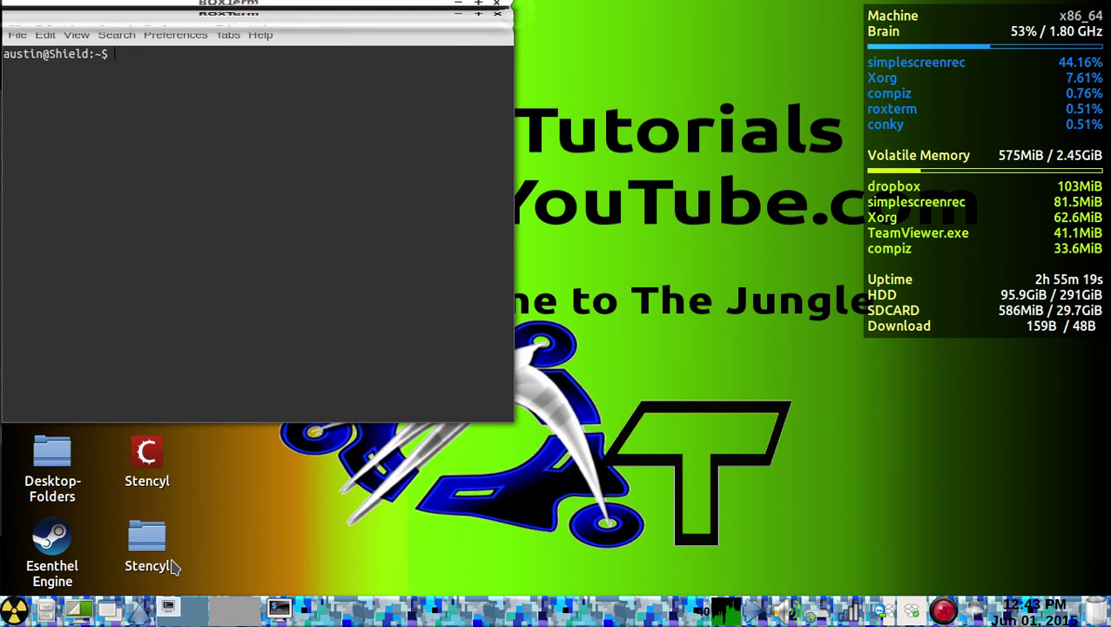
Step: Install the emerald package with sudo apt-get and close the terminal window
type("sud")
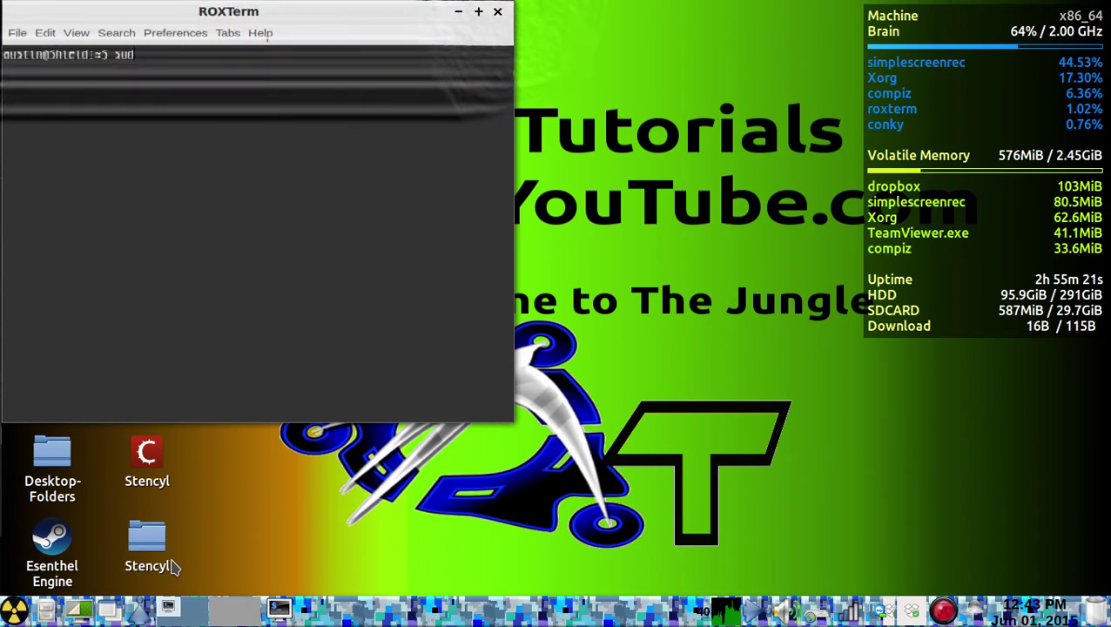
type("o apt-")
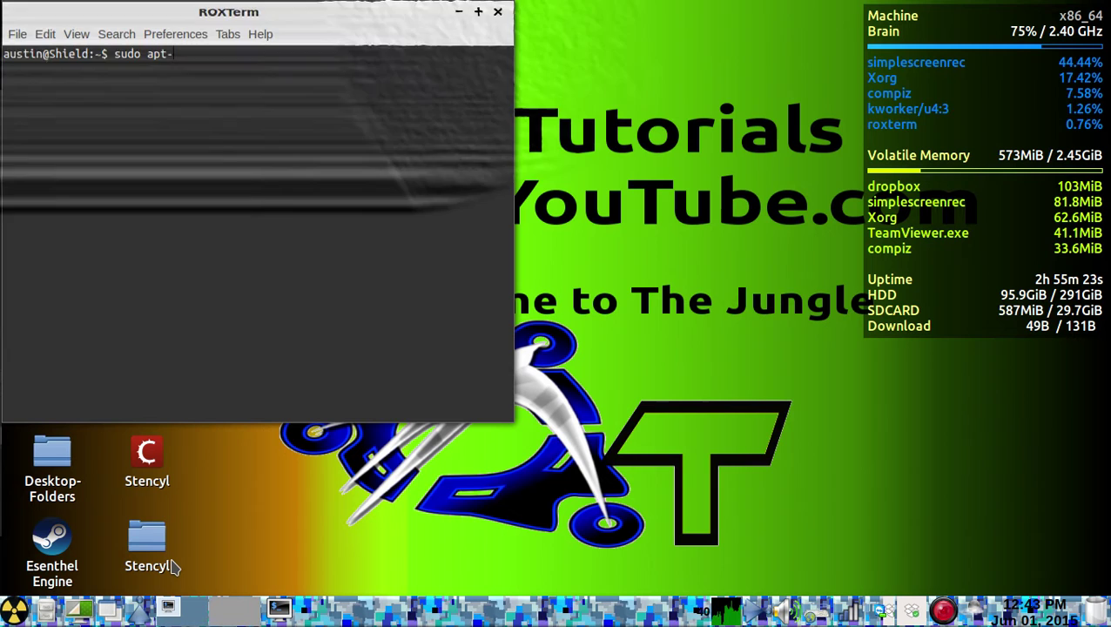
type("get ins")
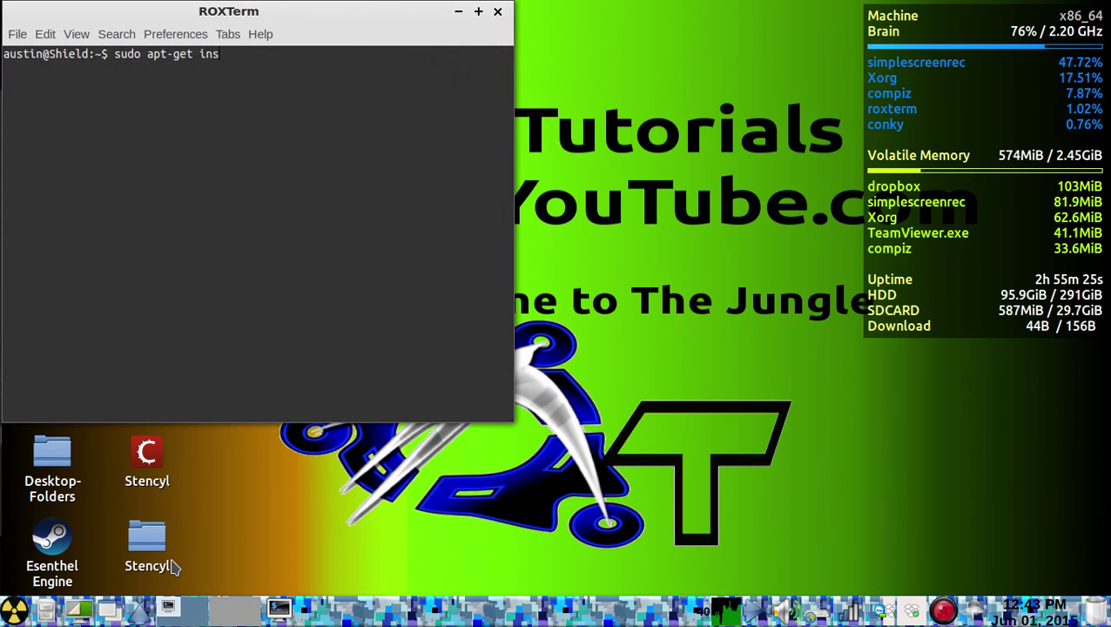
type("tl")
key("BackSpace")
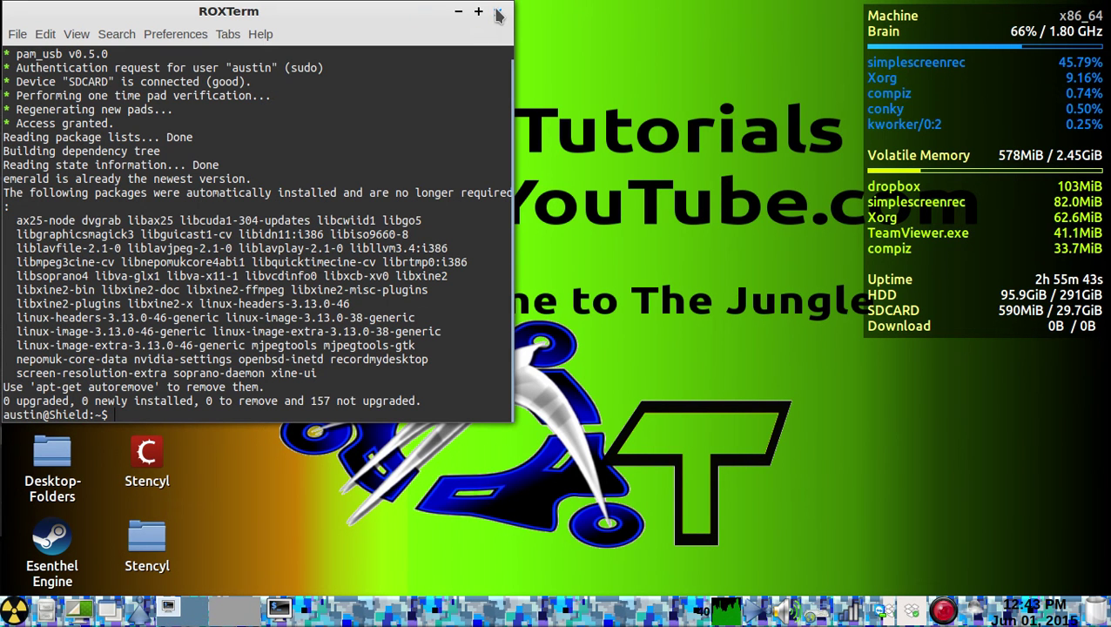
left_click(498, 13)
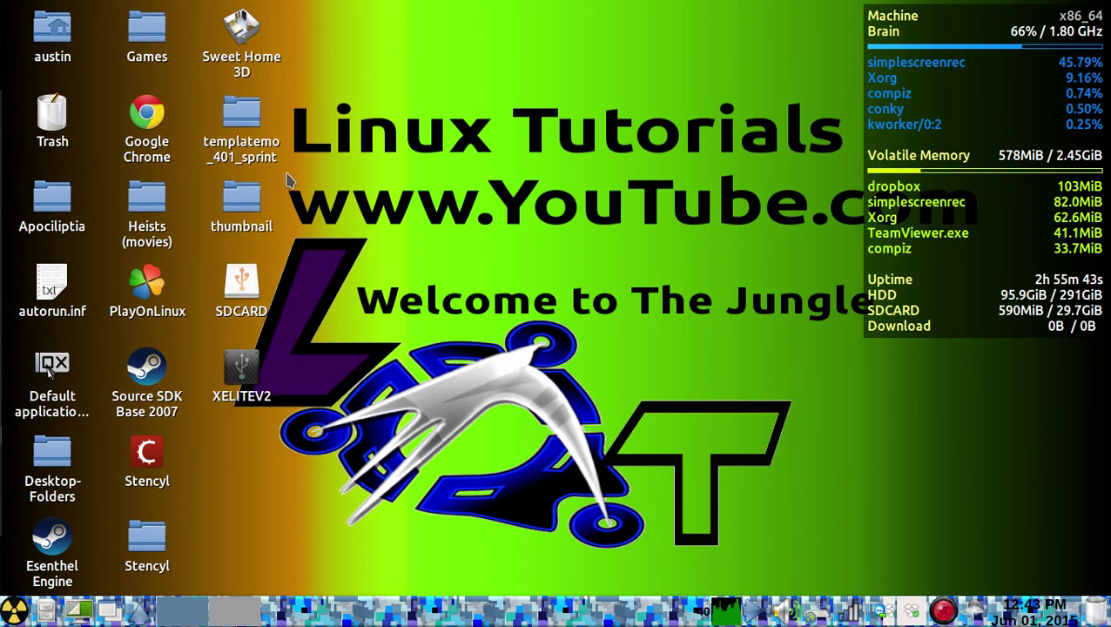
Step: Open Emerald Theme Manager and move its window clear of the desktop icons
left_click(18, 611)
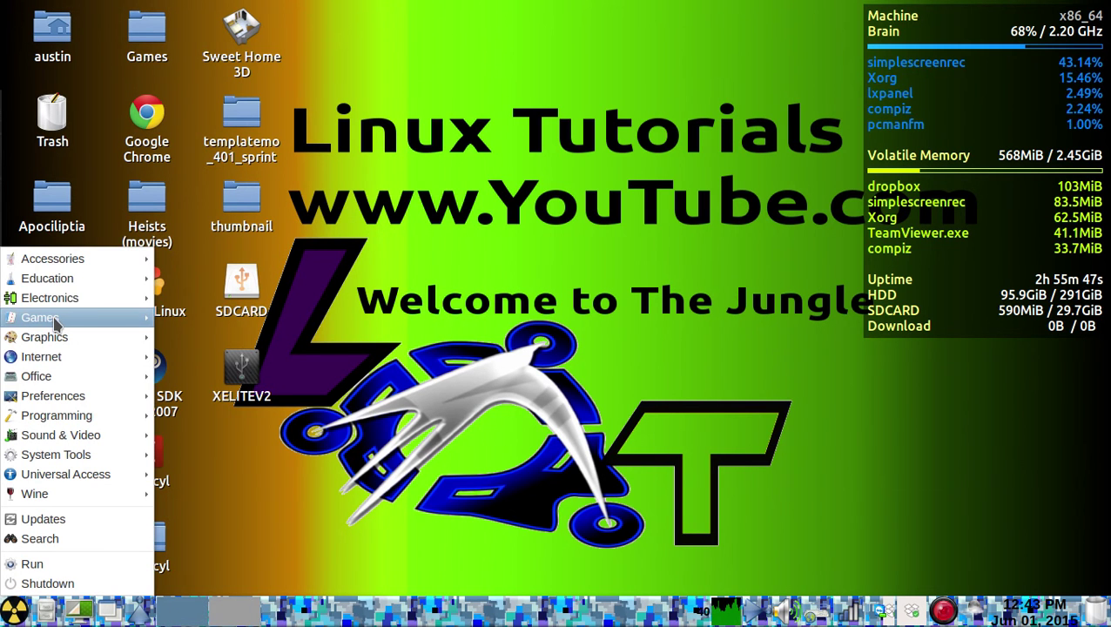
mouse_move(61, 280)
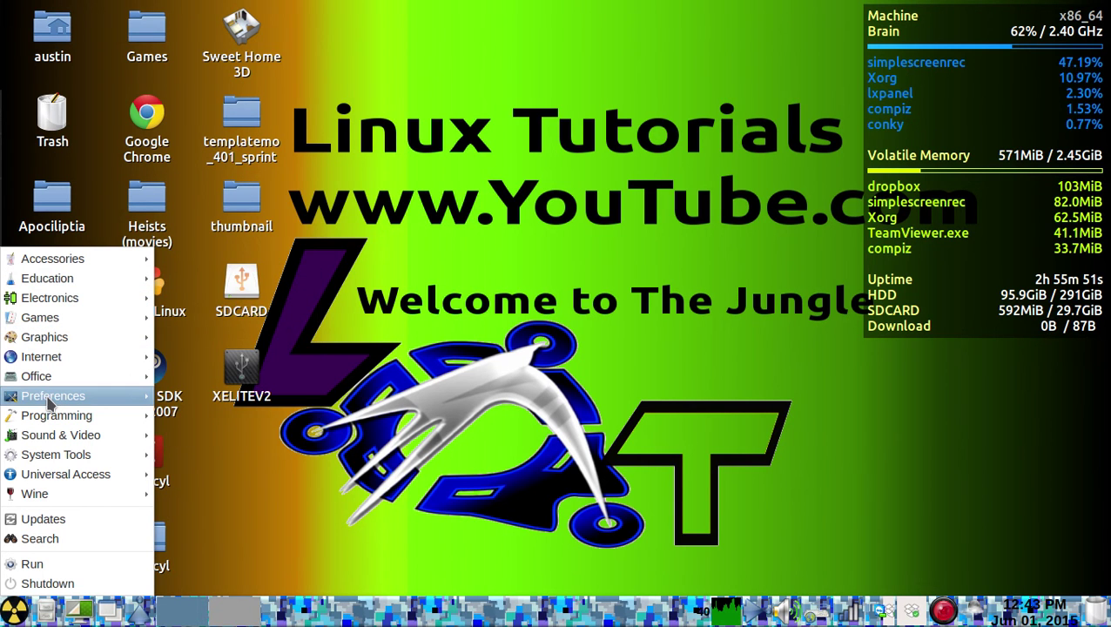
mouse_move(135, 406)
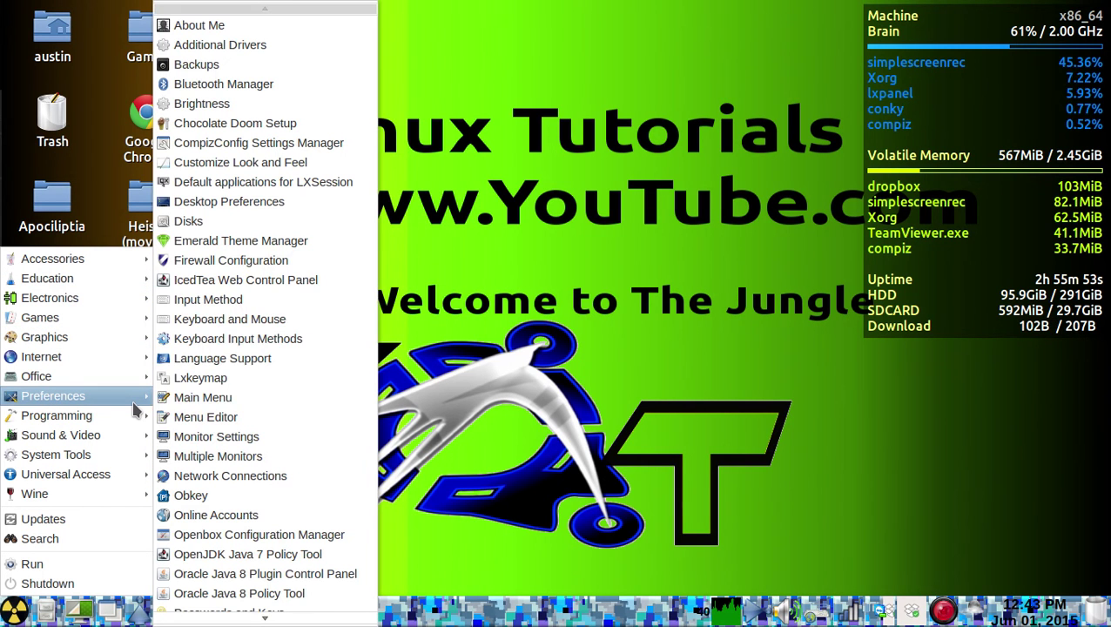
left_click(199, 247)
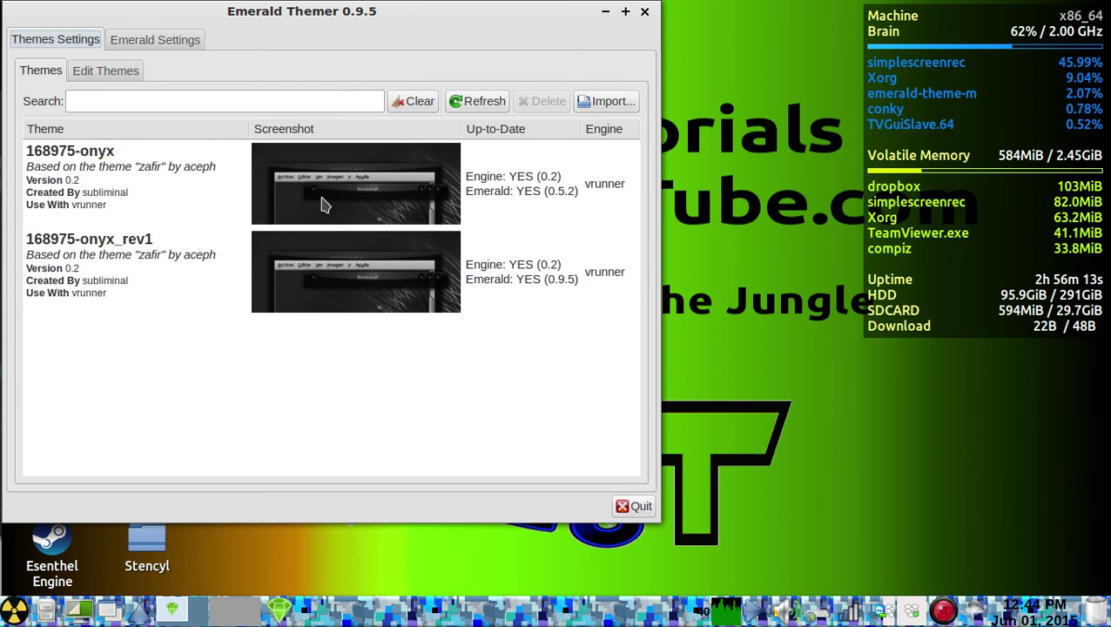
mouse_move(3, 176)
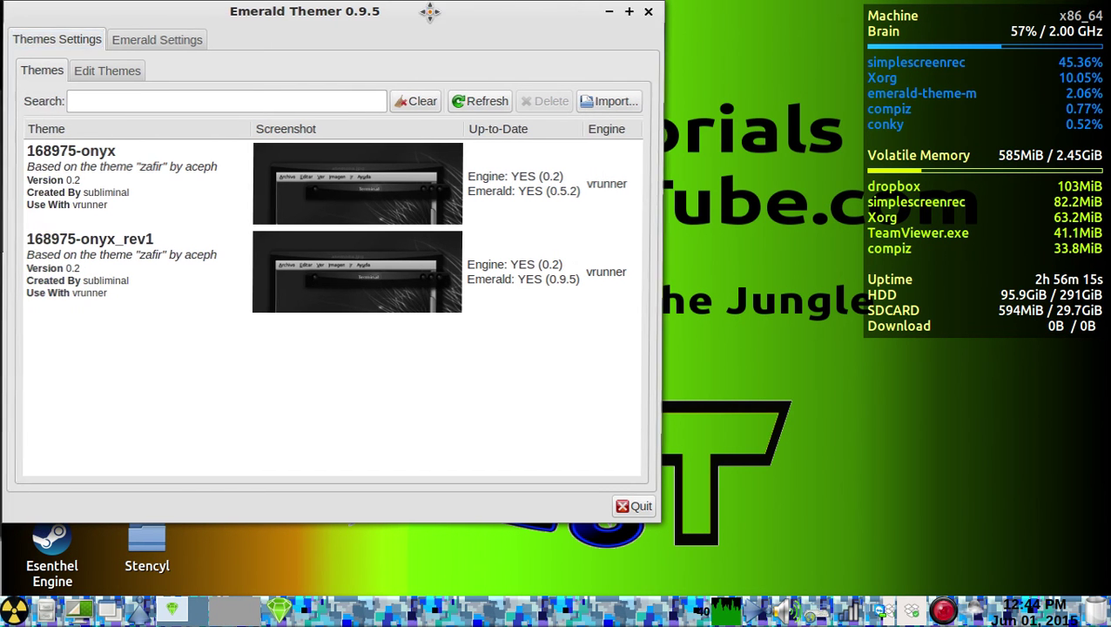
left_click_drag(429, 12, 790, 20)
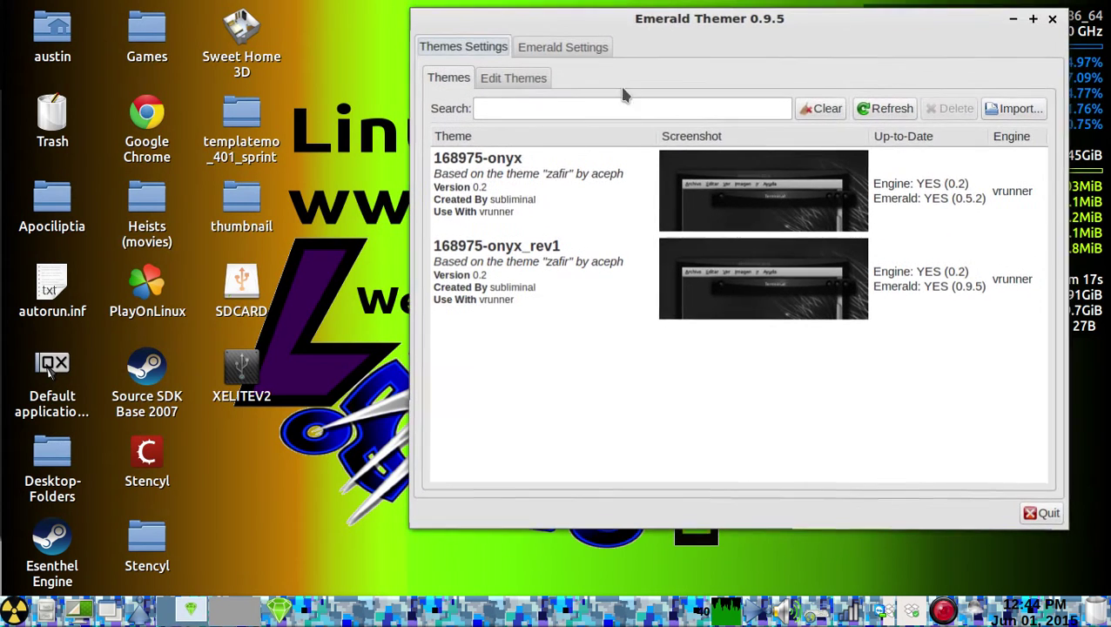
Step: Try the 168975-onyx and 168975-onyx_rev1 themes alternately, ending on 168975-onyx
left_click(778, 215)
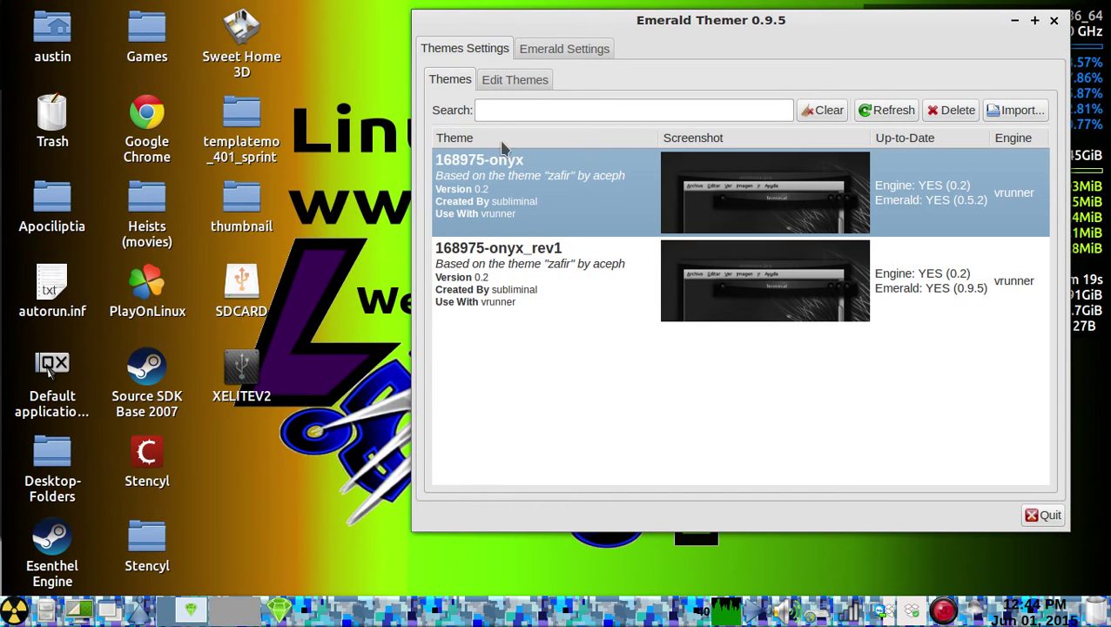
left_click(789, 292)
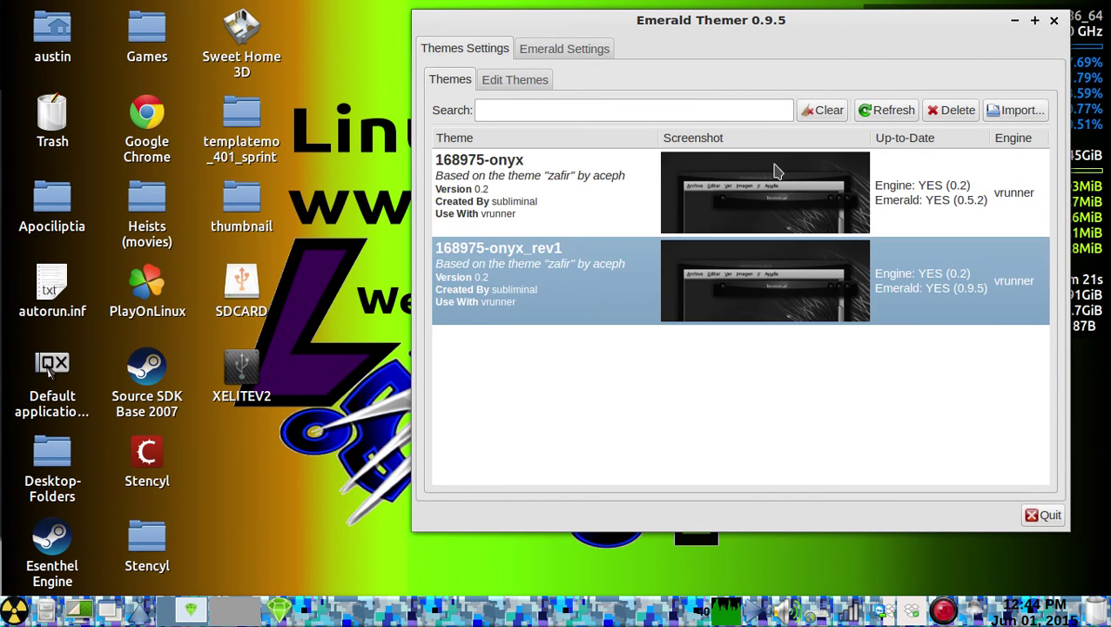
left_click(767, 179)
left_click(780, 285)
left_click(761, 202)
left_click(714, 287)
left_click(649, 223)
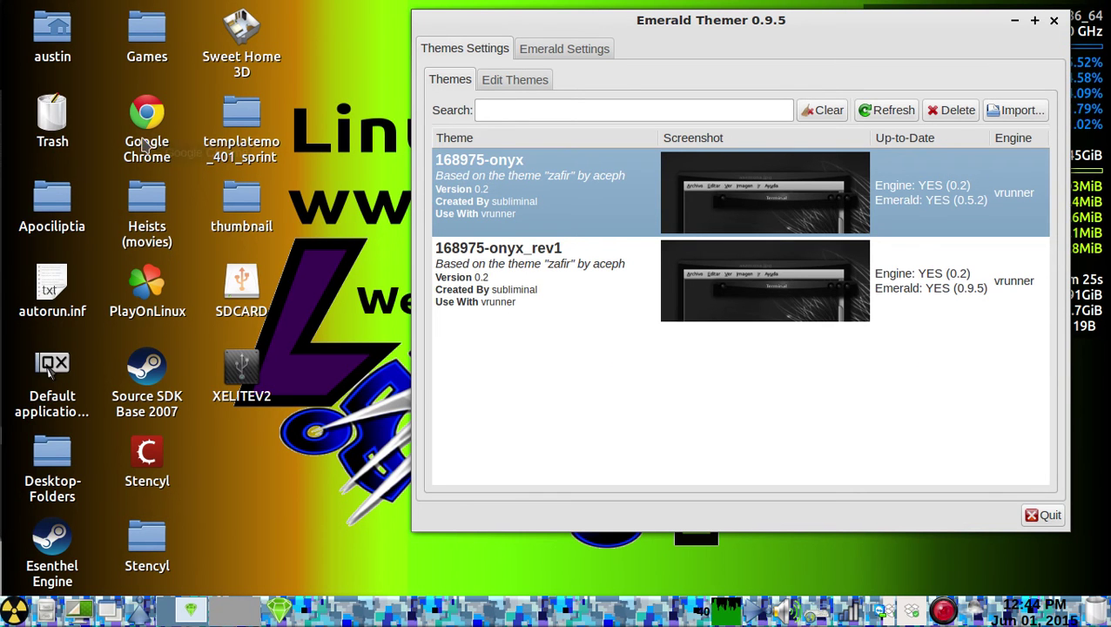
Step: Open CompizConfig Settings Manager and accept its advanced-tool warning
left_click(7, 615)
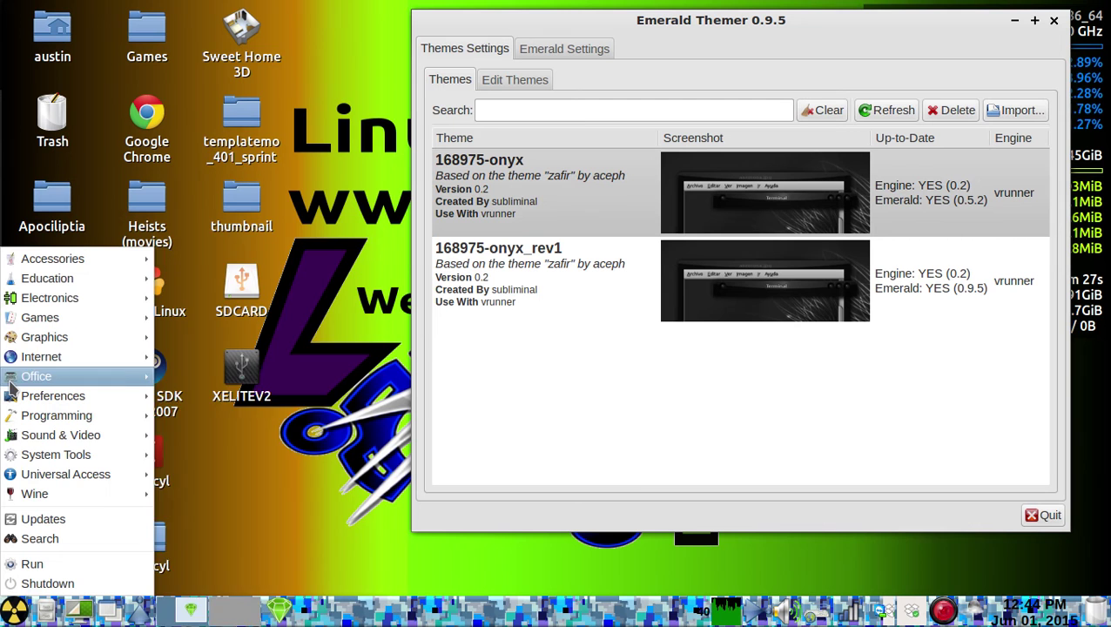
mouse_move(75, 356)
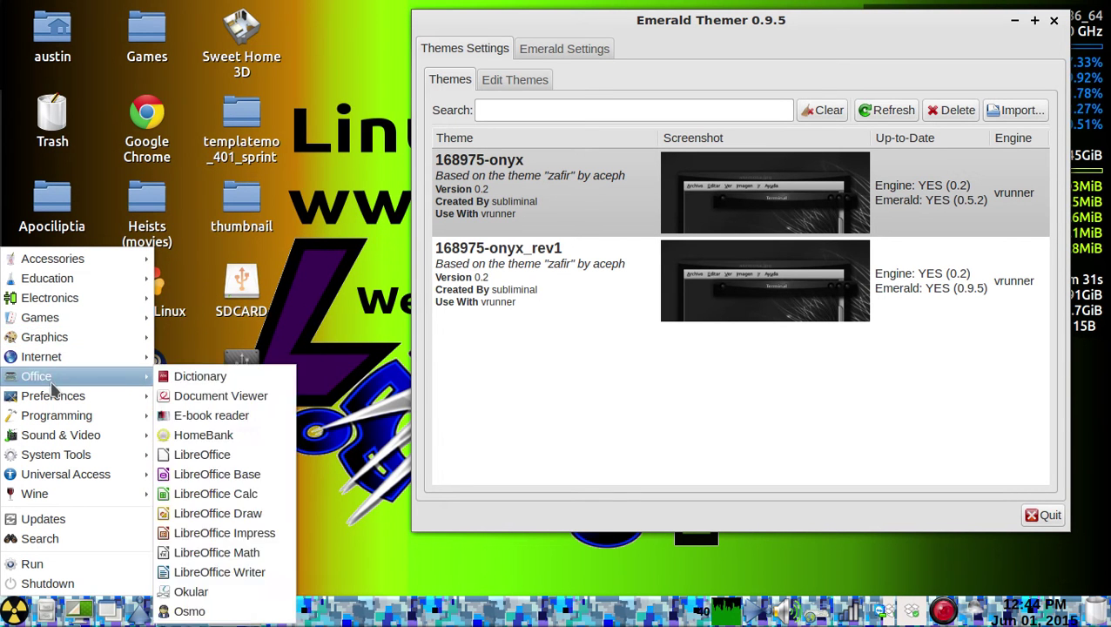
mouse_move(52, 396)
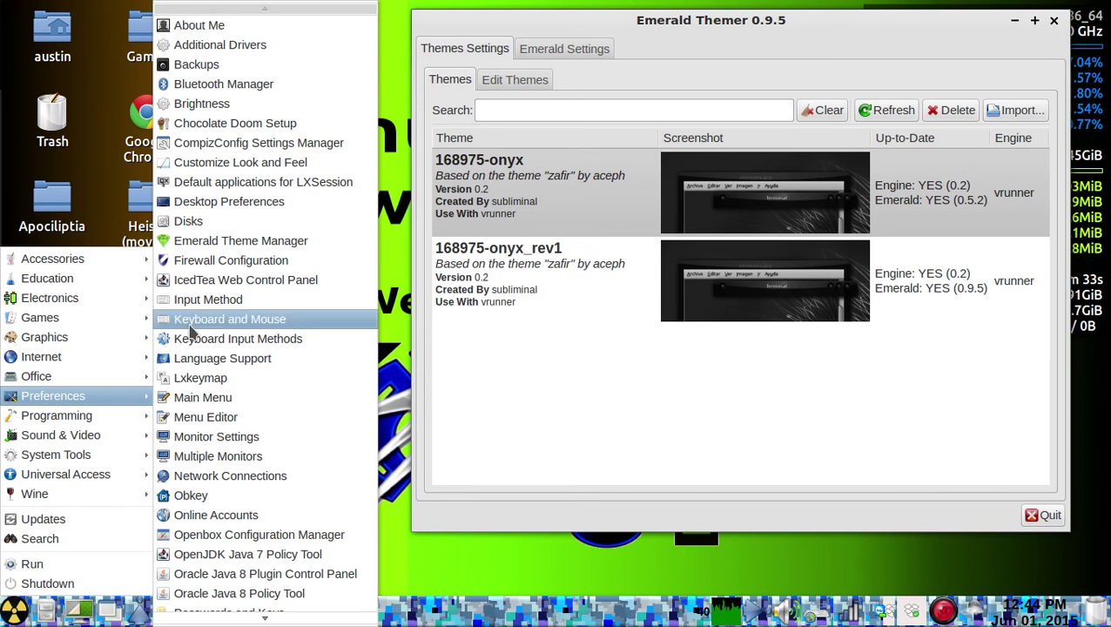
left_click(258, 148)
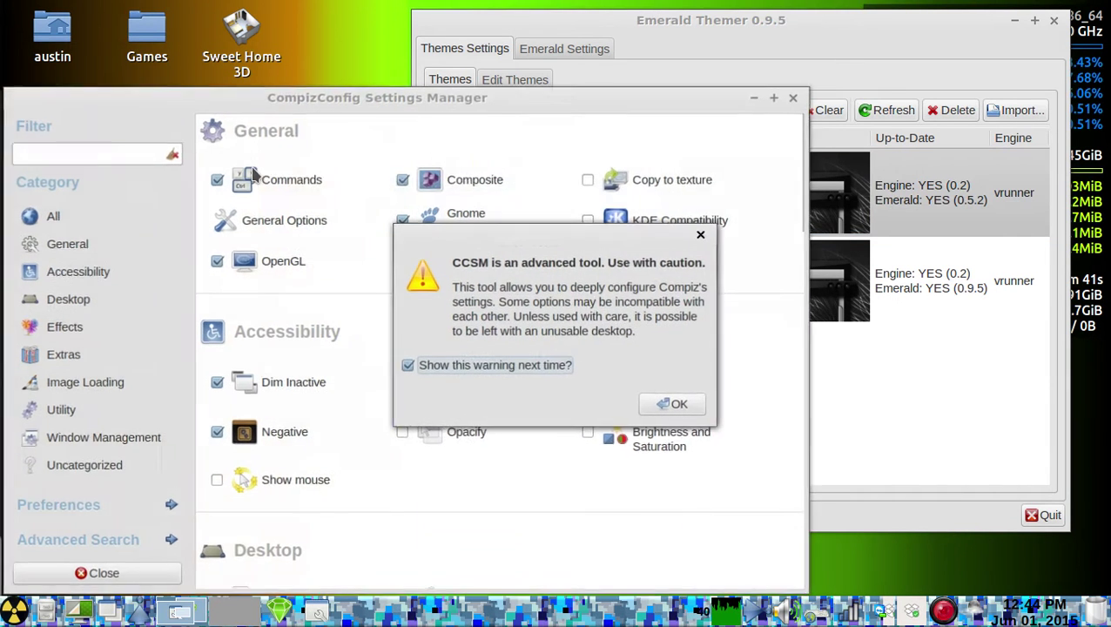
left_click(644, 402)
Step: Set the Window Decoration plugin's command to emerald and return to the plugin overview
scroll(449, 399, "down", 5)
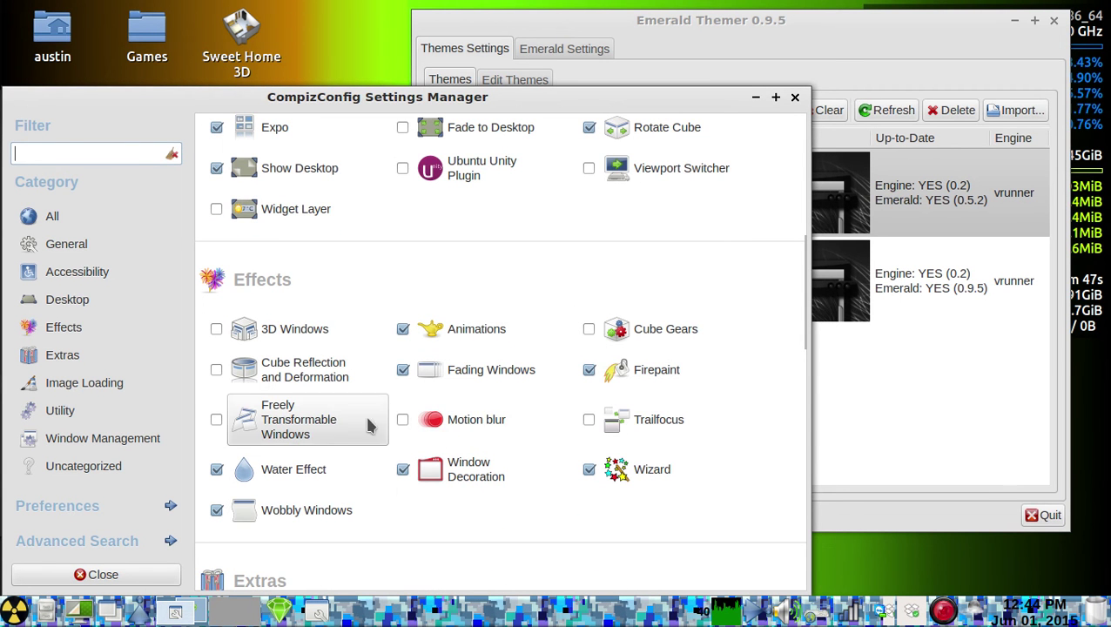
scroll(293, 374, "down", 4)
scroll(292, 396, "down", 1)
scroll(435, 329, "up", 1)
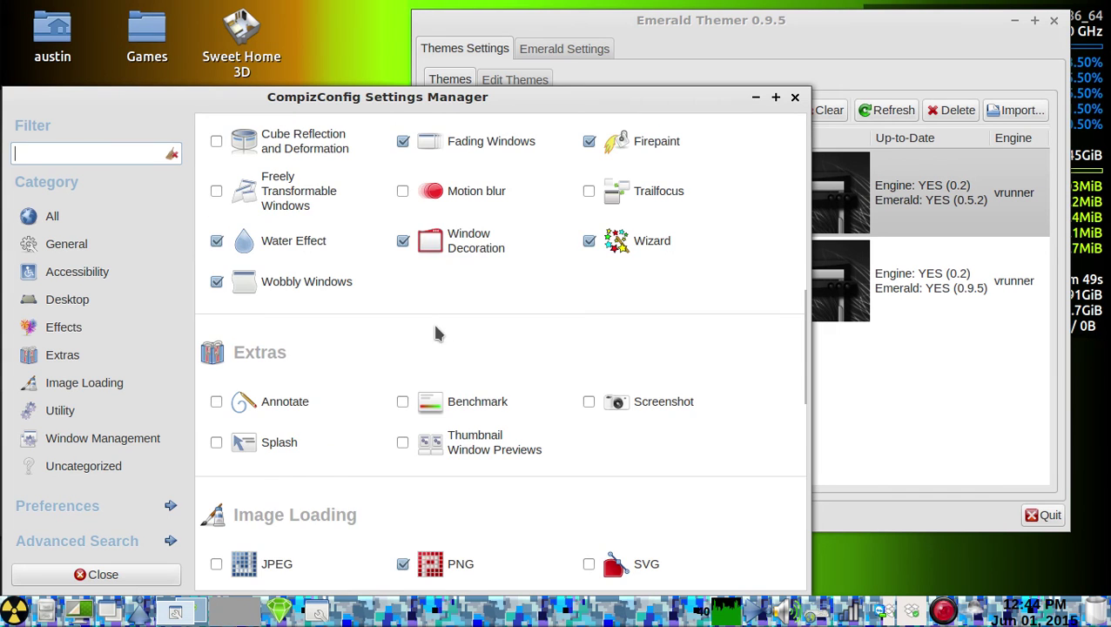
left_click(453, 243)
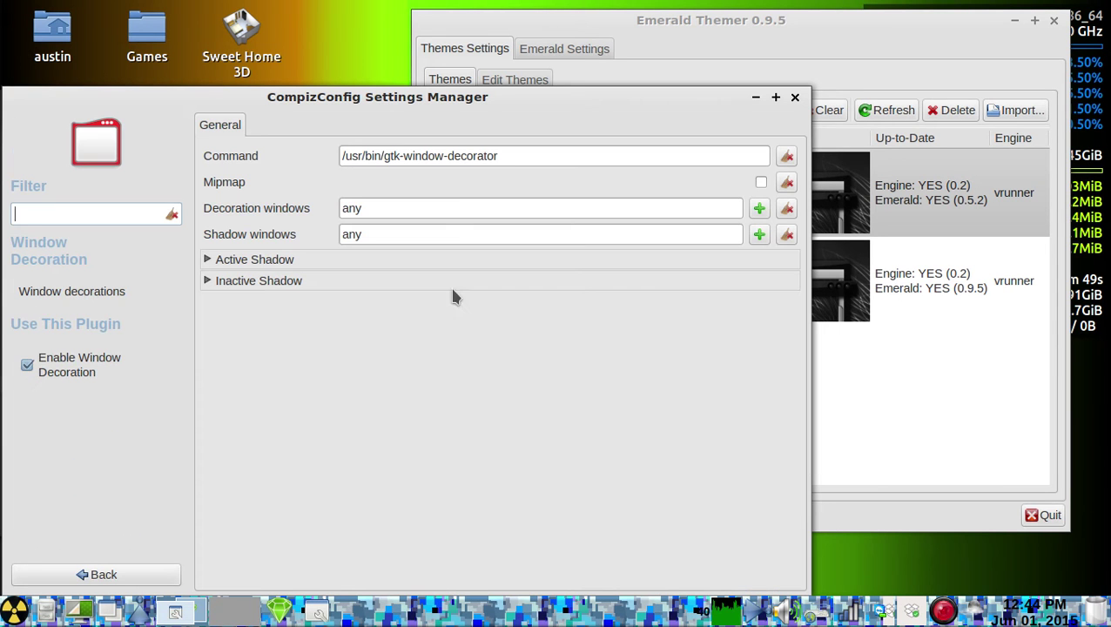
triple_click(514, 155)
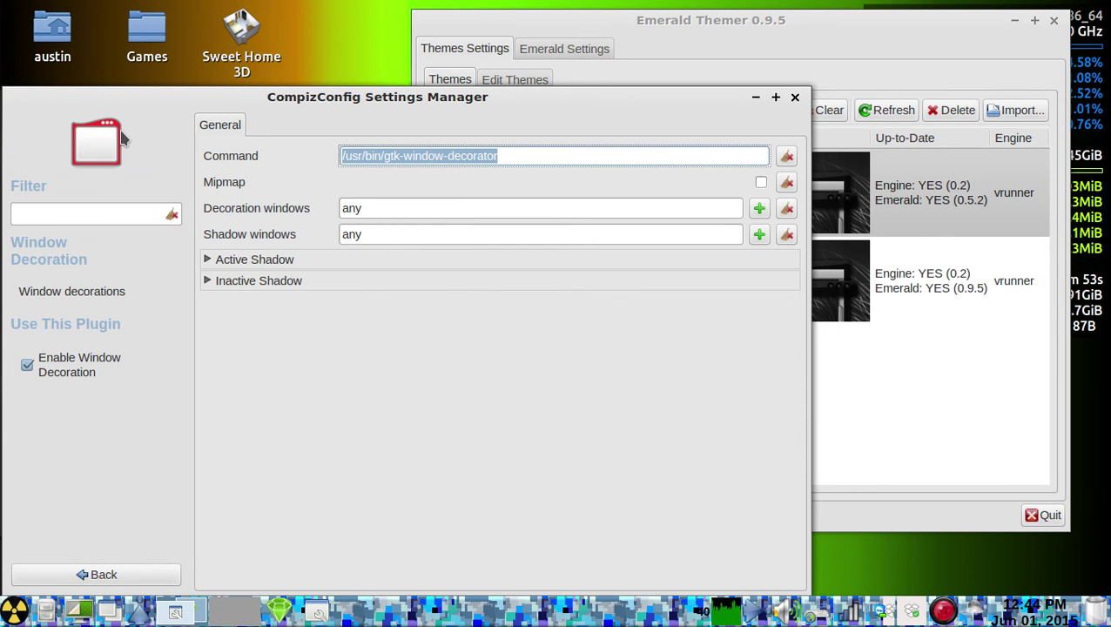
type("emerald")
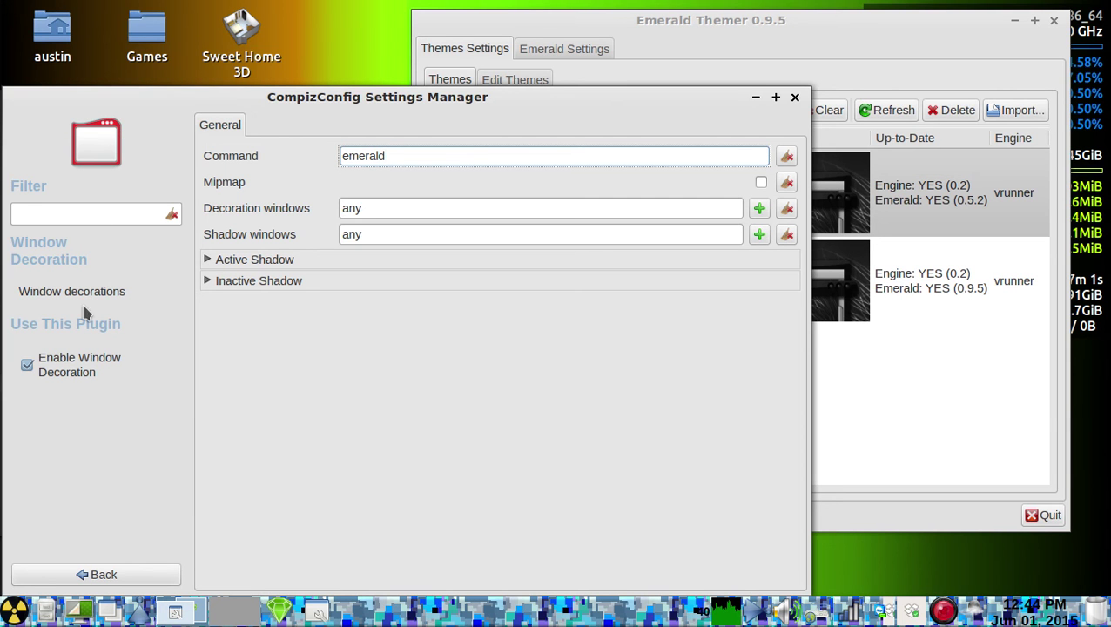
left_click(89, 573)
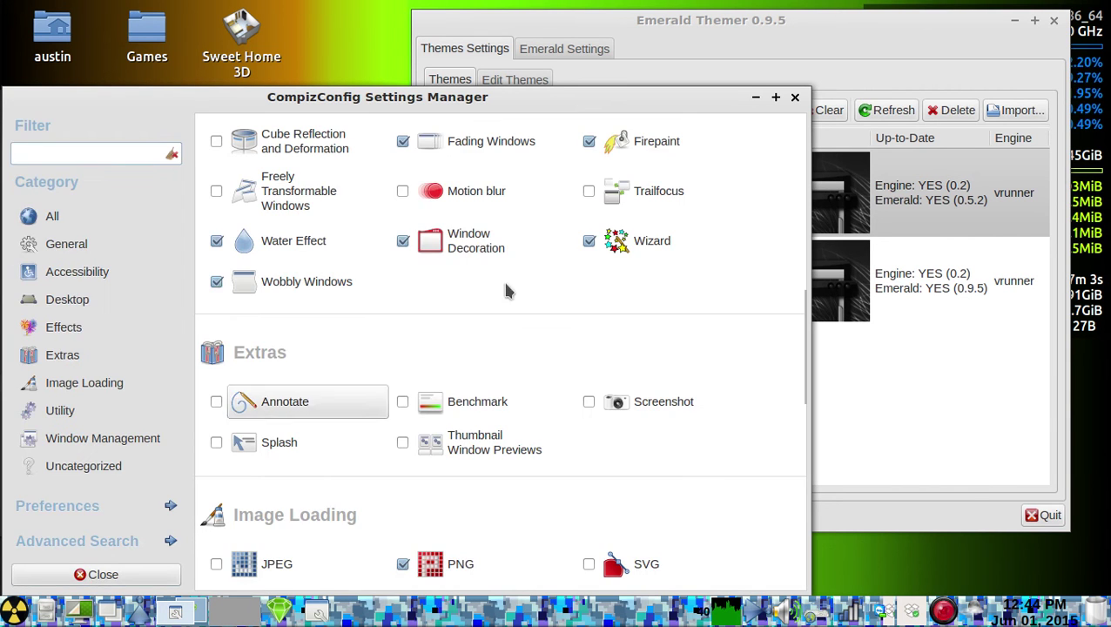
Step: Switch back to Emerald Themer, view the general Emerald settings, and select the 168975-onyx_rev1 theme
left_click(933, 38)
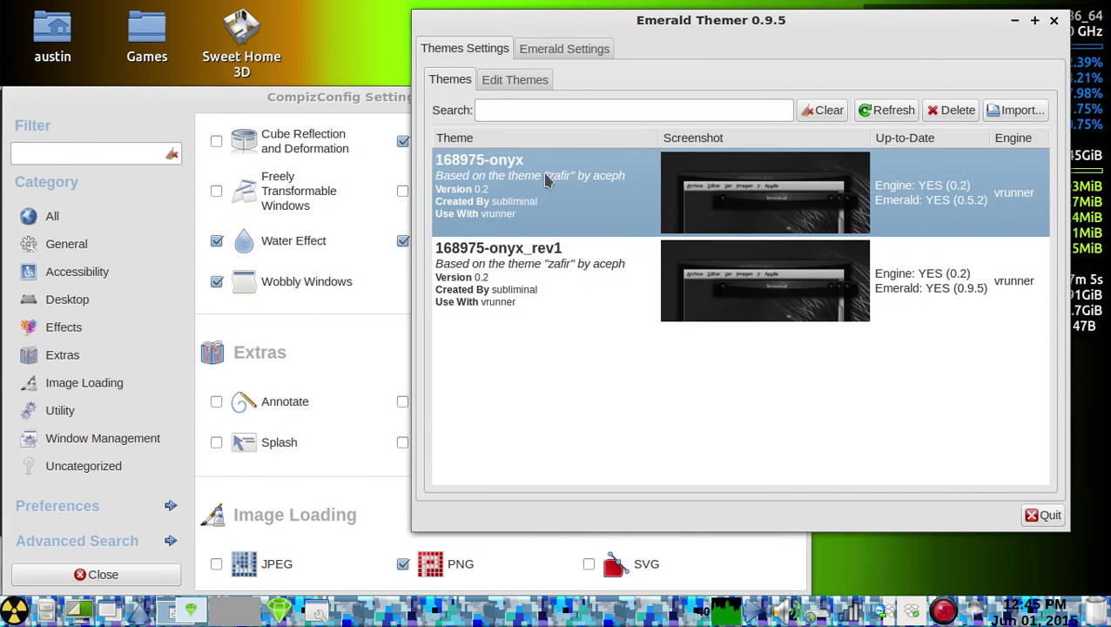
left_click(537, 52)
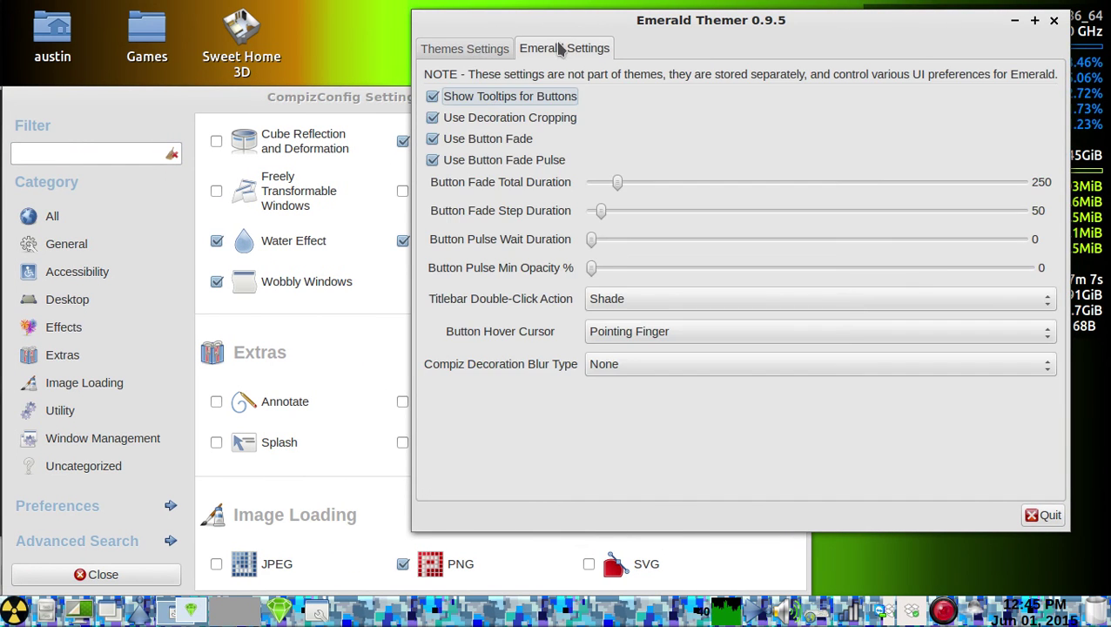
left_click(471, 52)
left_click(583, 199)
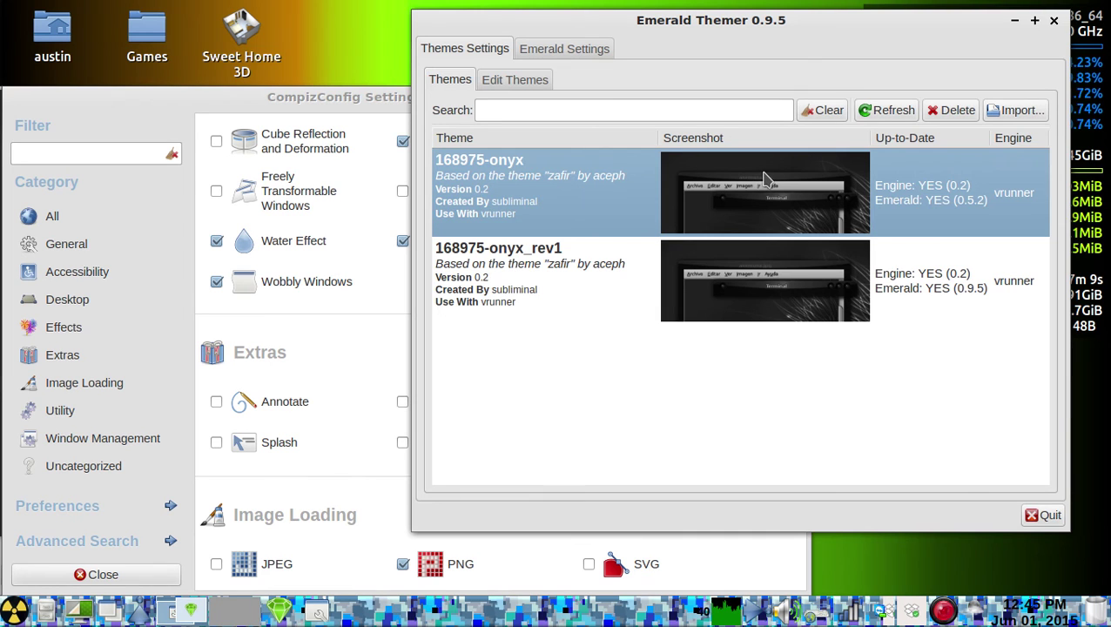
left_click(722, 290)
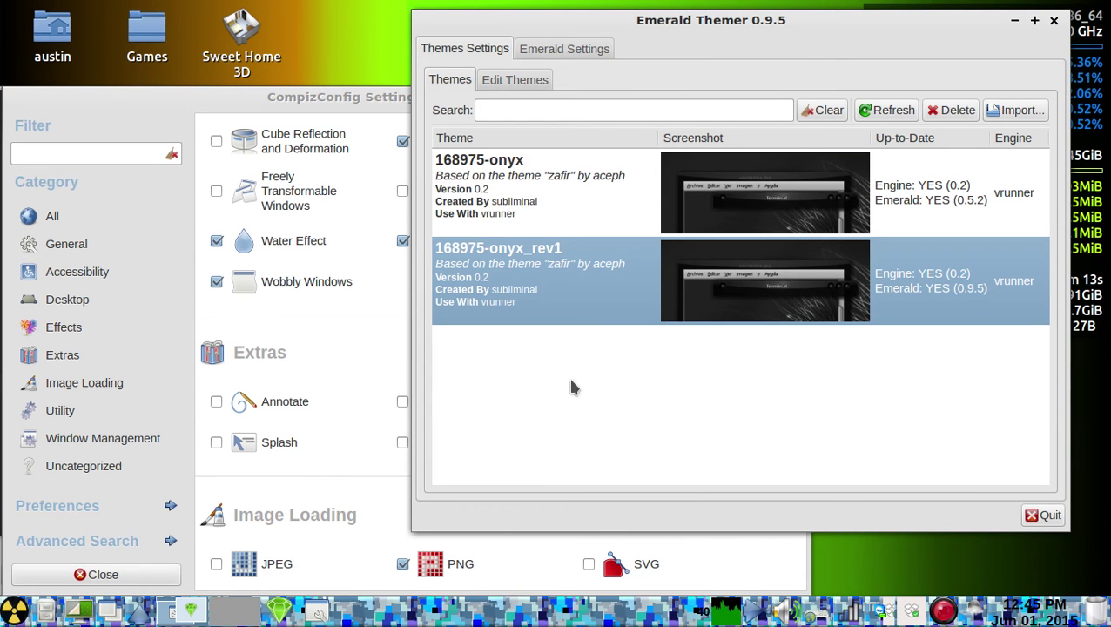
Step: Switch to CompizConfig Settings Manager, reset the Window Decoration plugin's command to its default, and close the manager
left_click(318, 611)
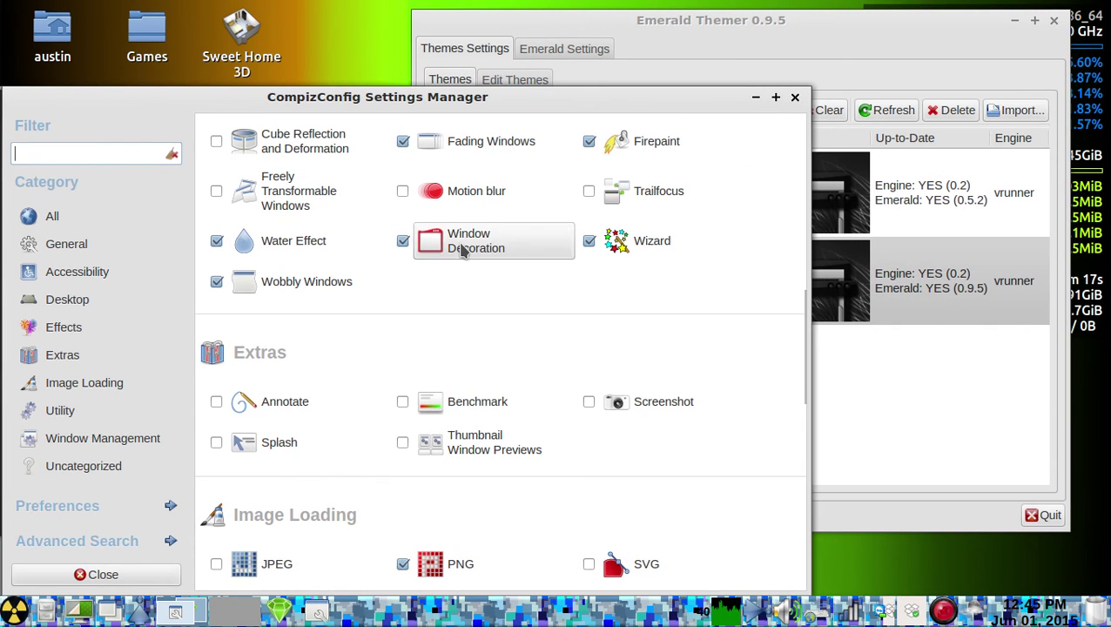
left_click(461, 248)
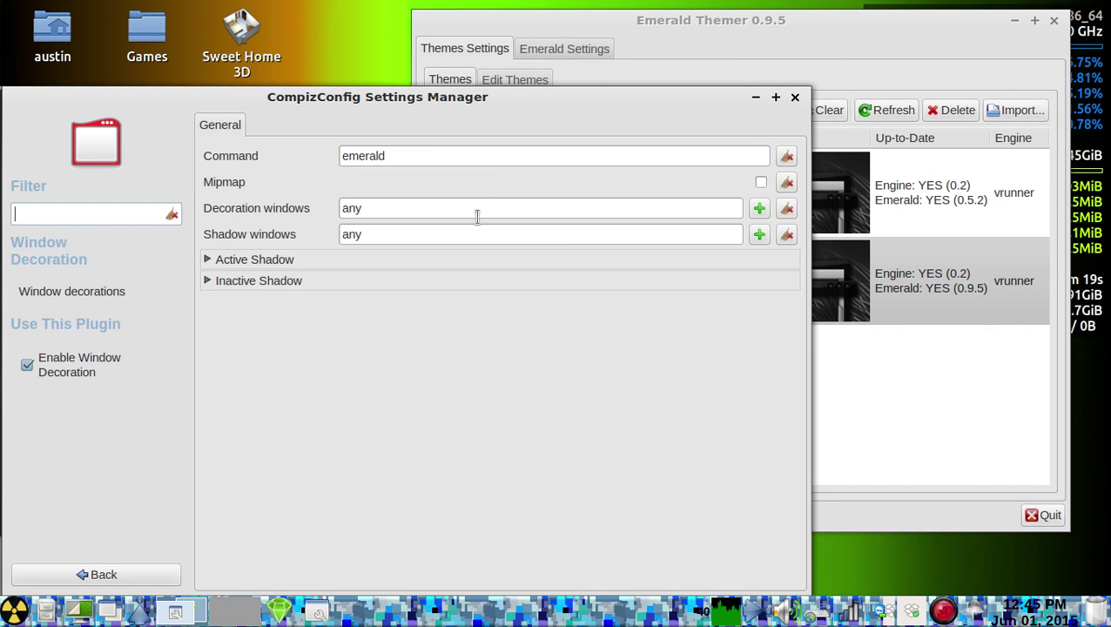
left_click(787, 156)
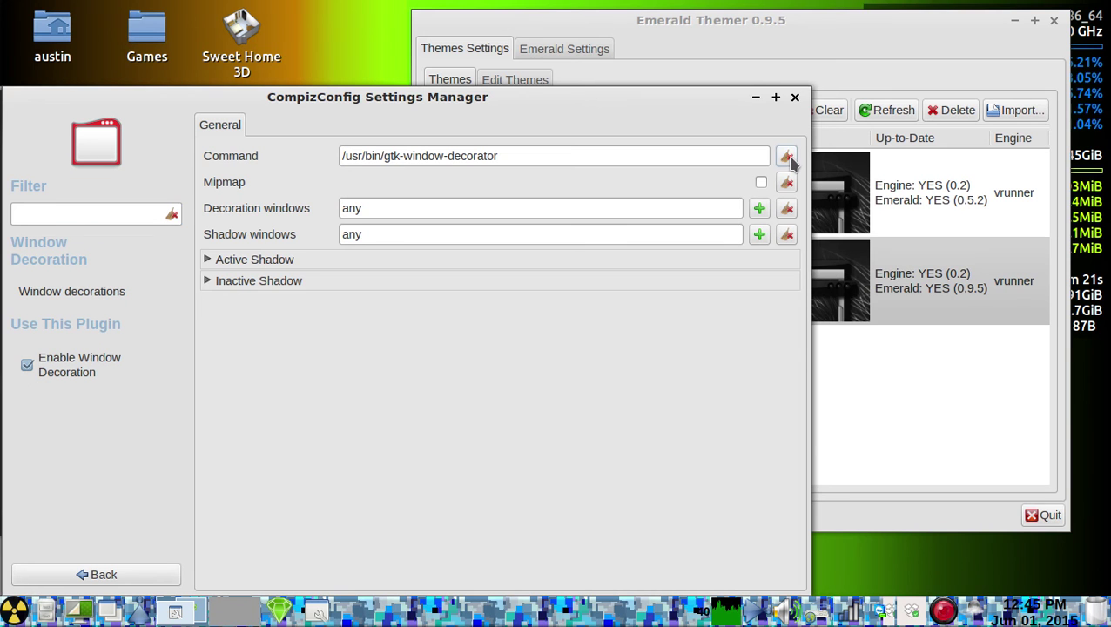
left_click(795, 97)
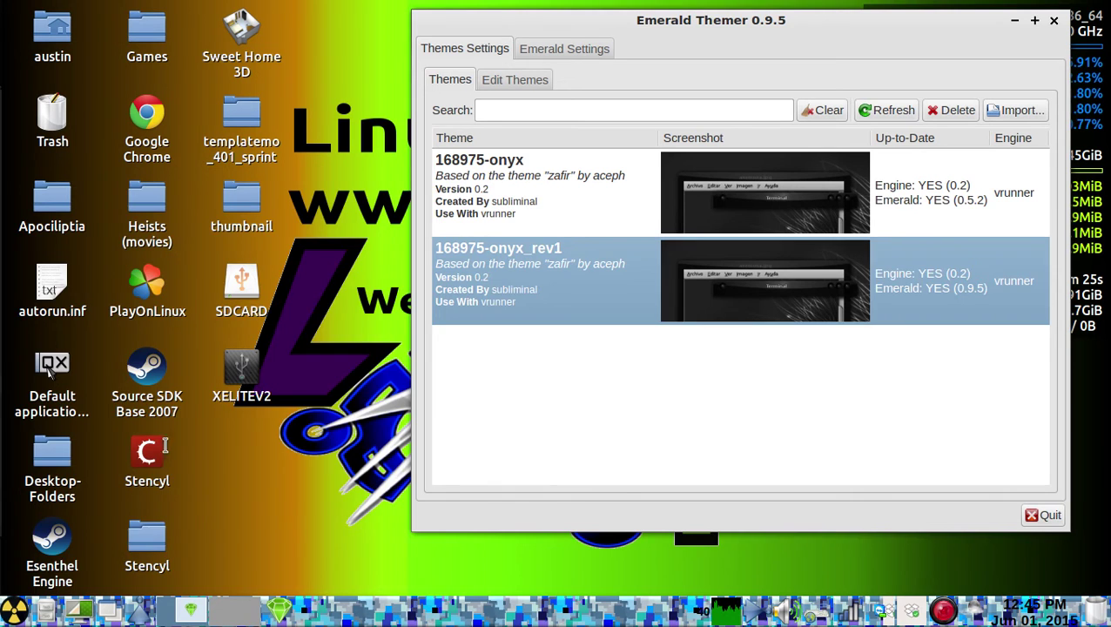
Step: Run emerald --replace in a new terminal and move the terminal window over Emerald Themer
key("ctrl+alt+t")
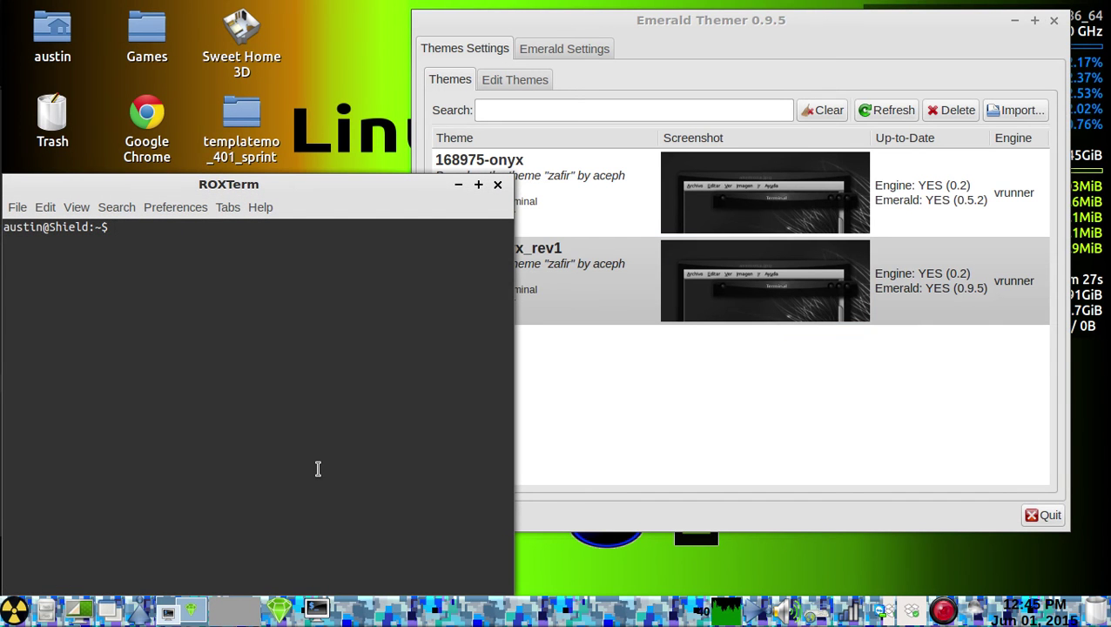
type("emerald re")
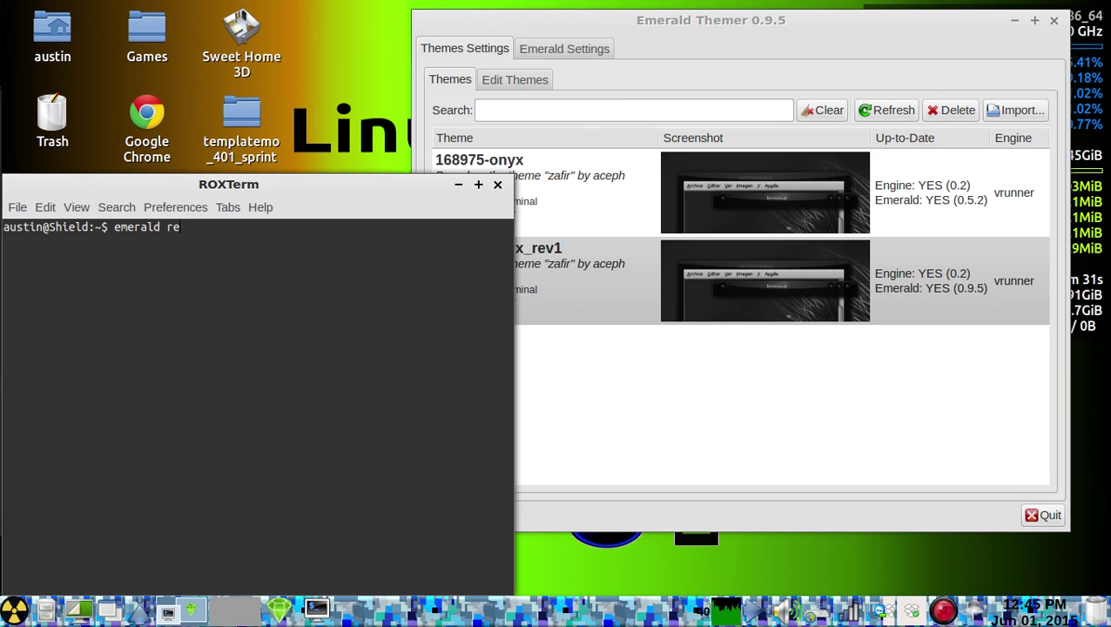
key("BackSpace")
key("BackSpace")
type("--")
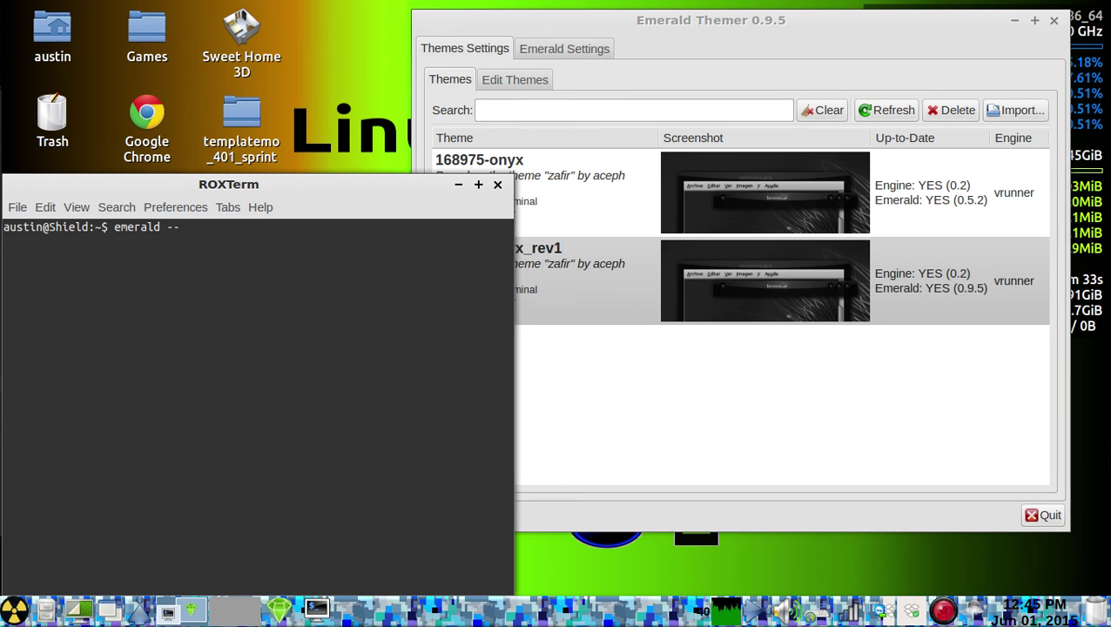
type("re")
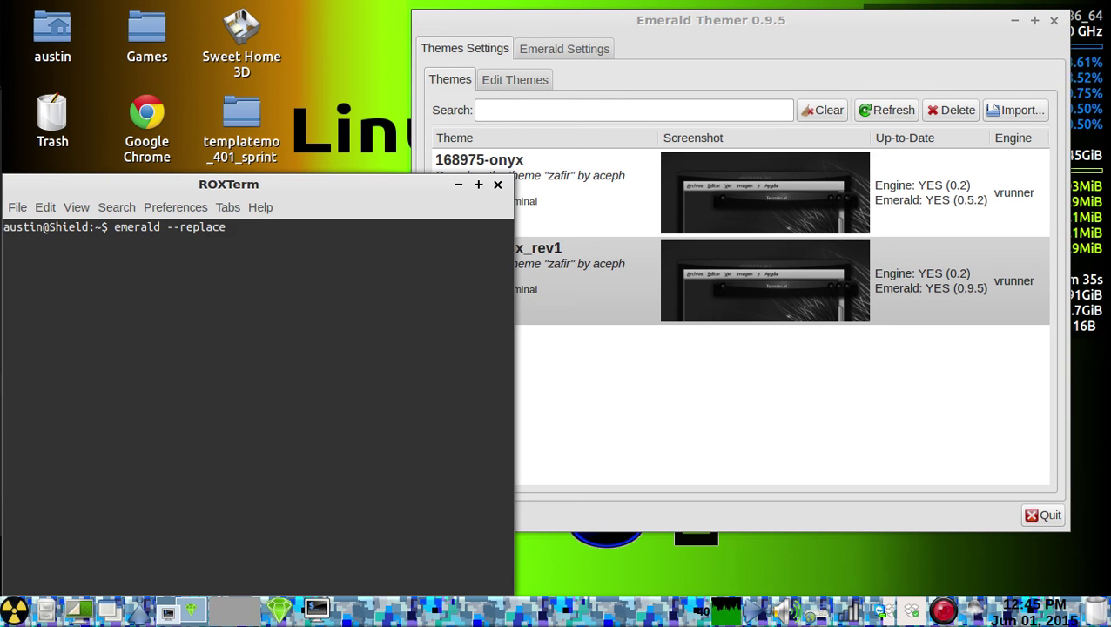
type("place")
key("Return")
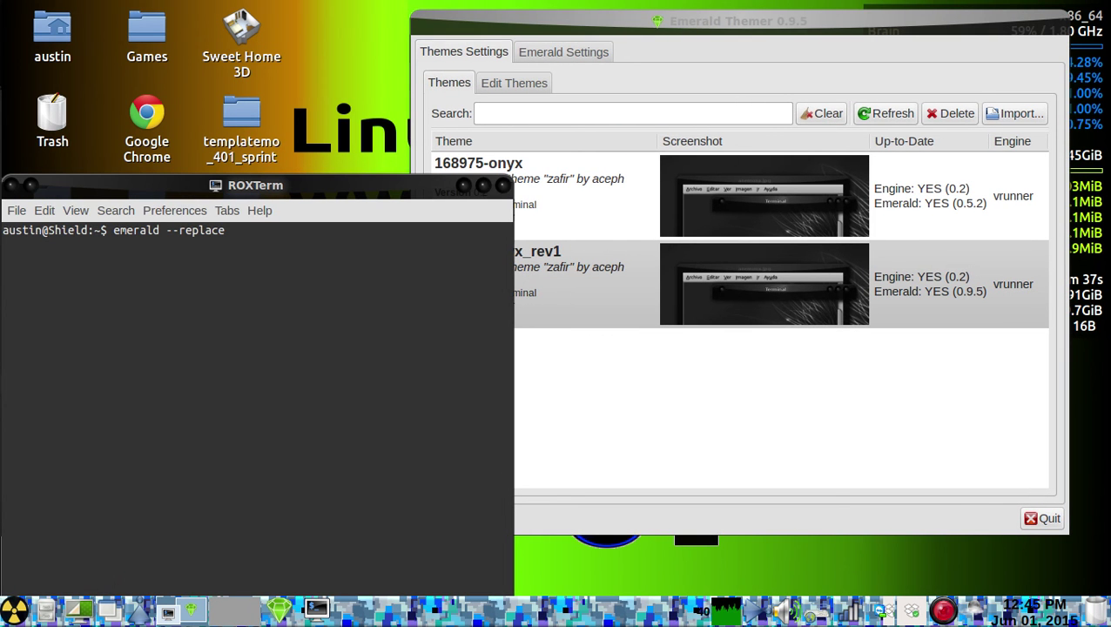
left_click_drag(222, 190, 530, 77)
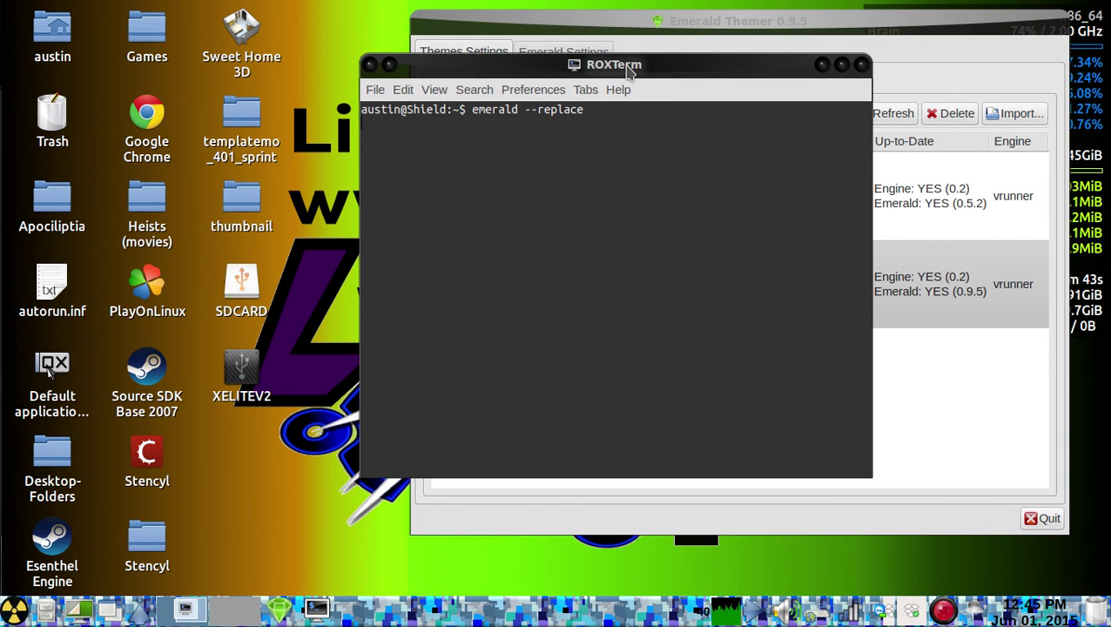
left_click_drag(629, 69, 593, 137)
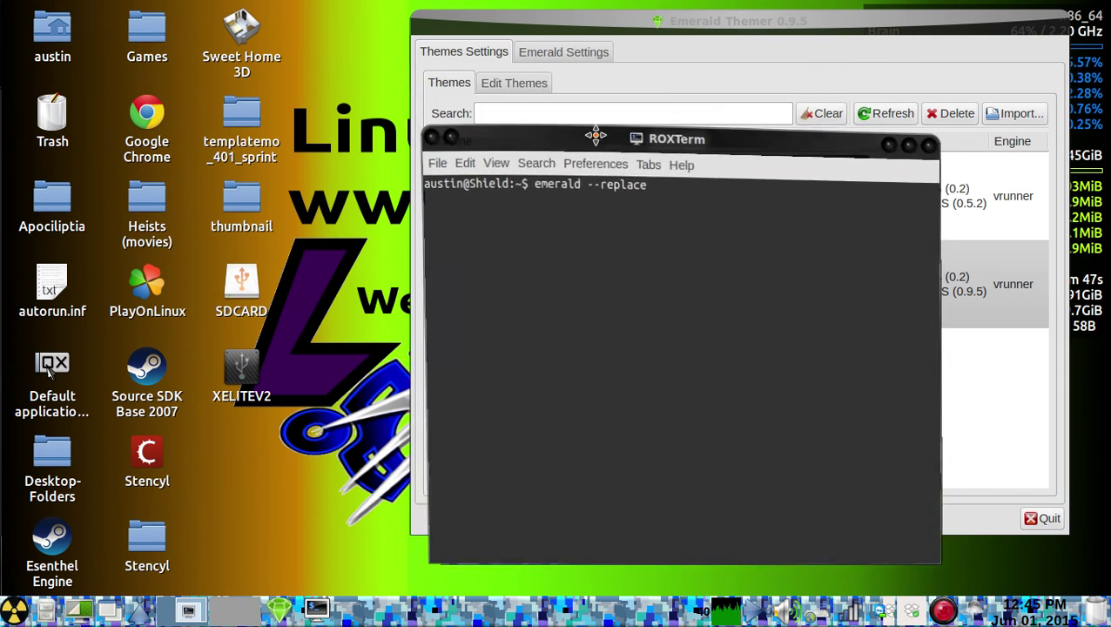
Step: Switch to Emerald Themer and open the 168975-onyx_rev1 theme's frame engine settings for editing
left_click(679, 55)
left_click(522, 84)
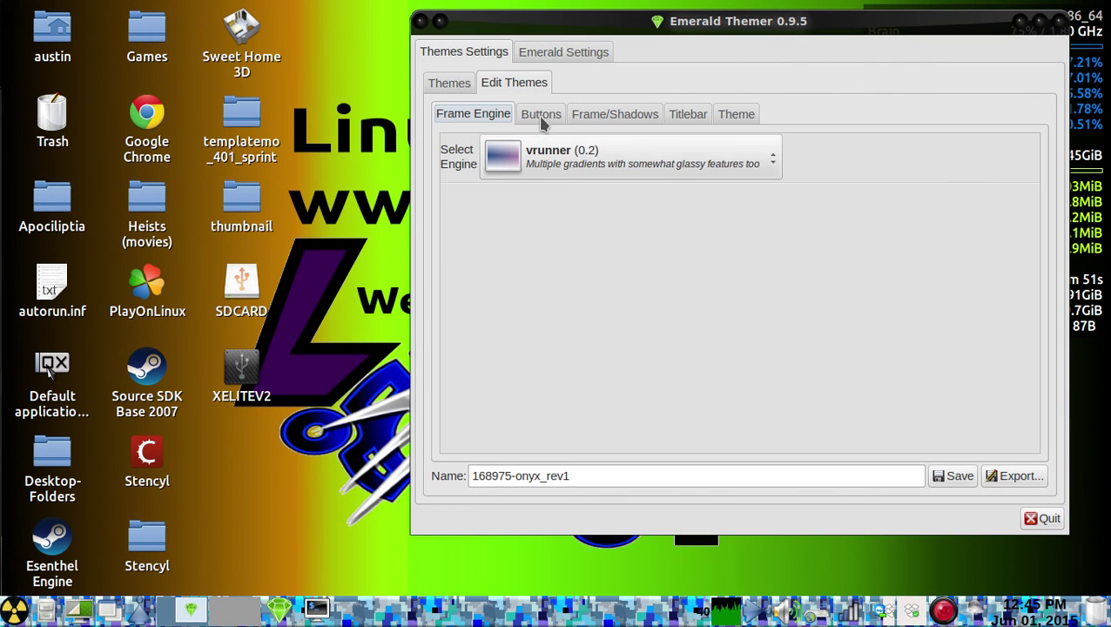
left_click(505, 157)
key("Escape")
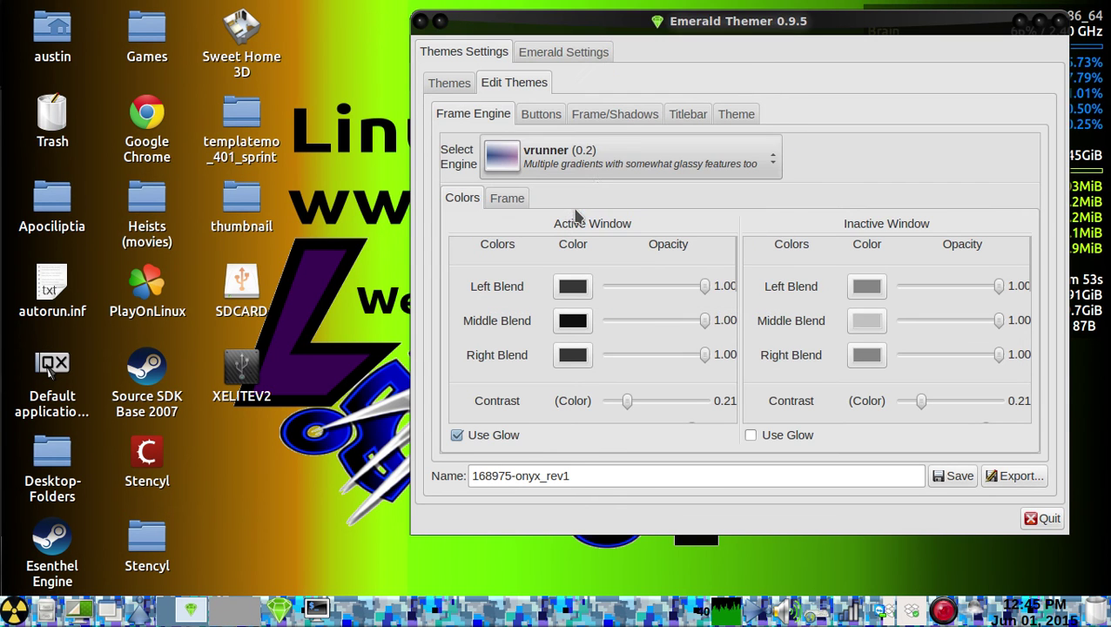
Step: Try the pixmap frame engine, browse the available engines, and switch back to vrunner
scroll(608, 170, "up", 2)
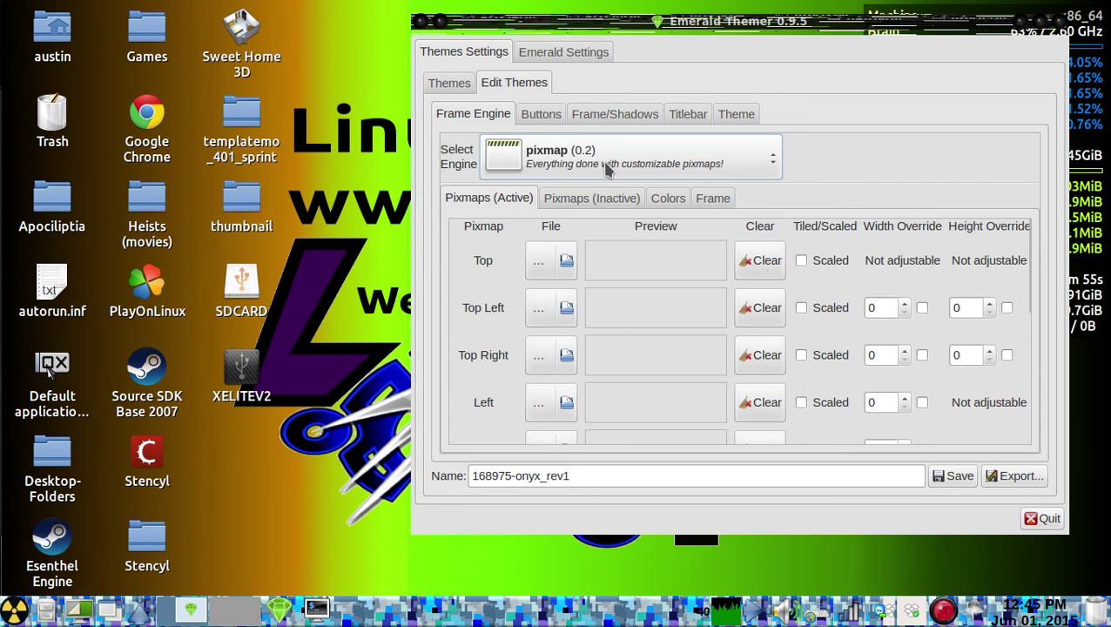
left_click(734, 174)
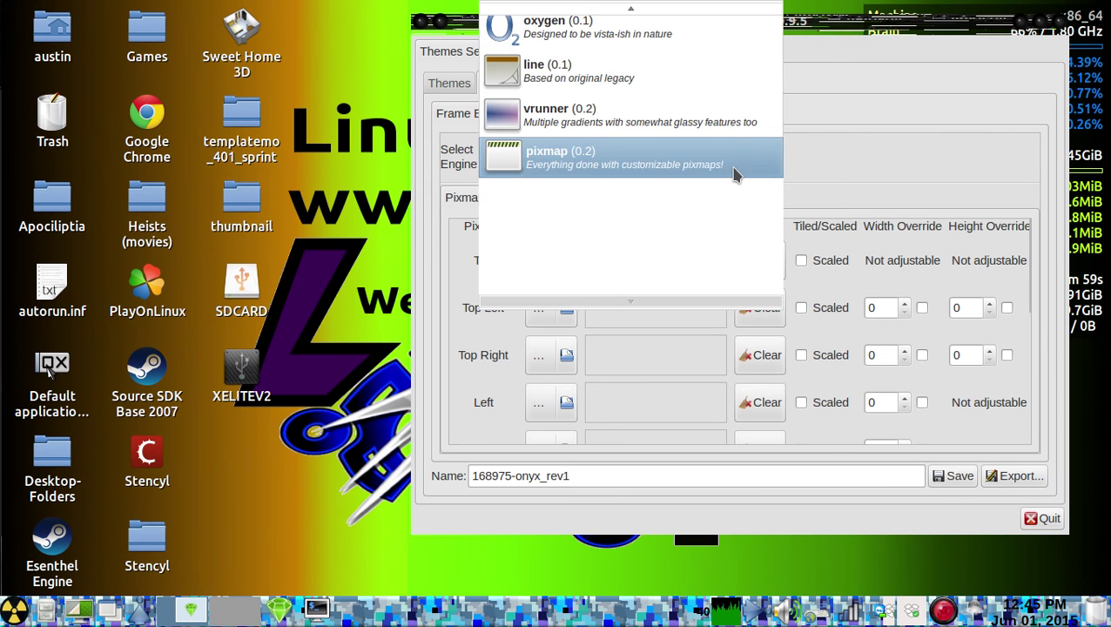
mouse_move(710, 8)
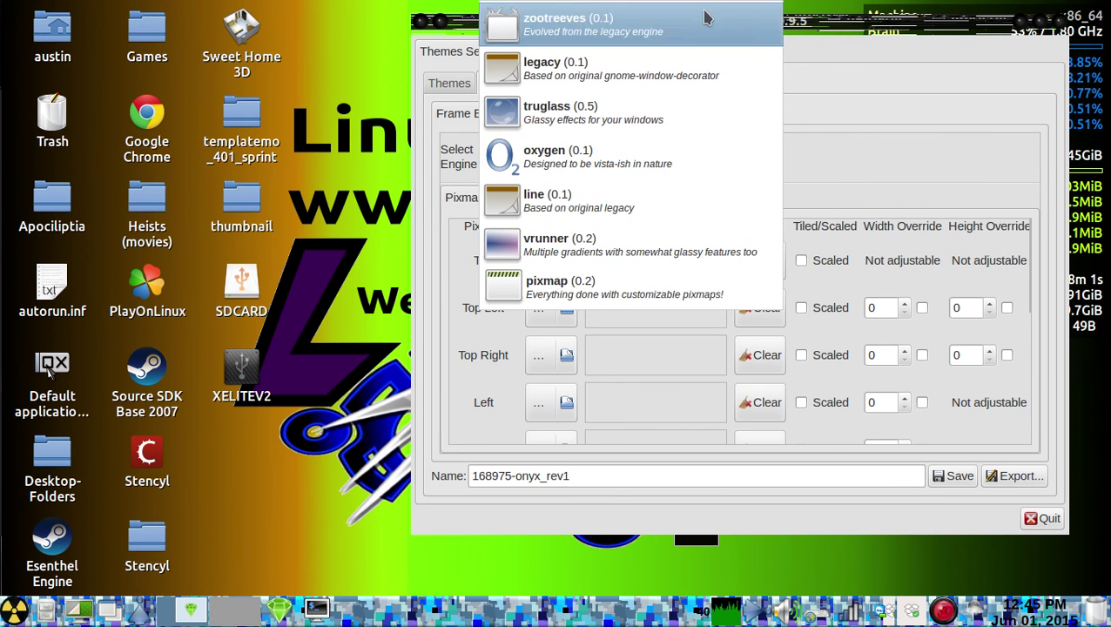
left_click(621, 247)
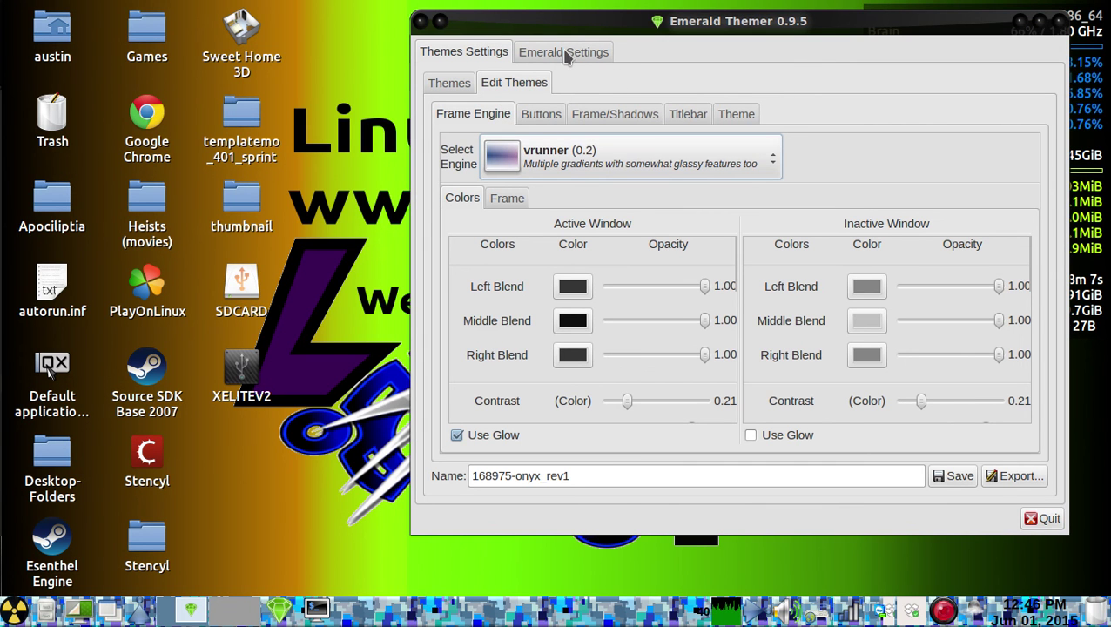
Step: Move the Emerald Themer window down and examine the theme's button, frame and shadow, titlebar and information settings, plus the general Emerald settings
left_click_drag(566, 35, 517, 70)
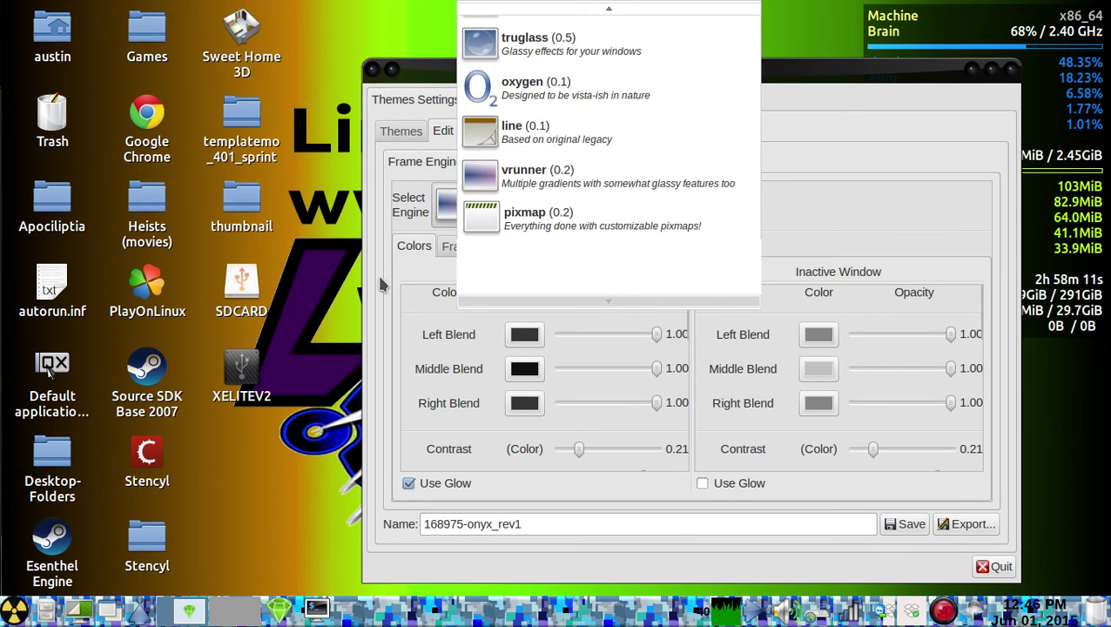
left_click(381, 283)
left_click(509, 165)
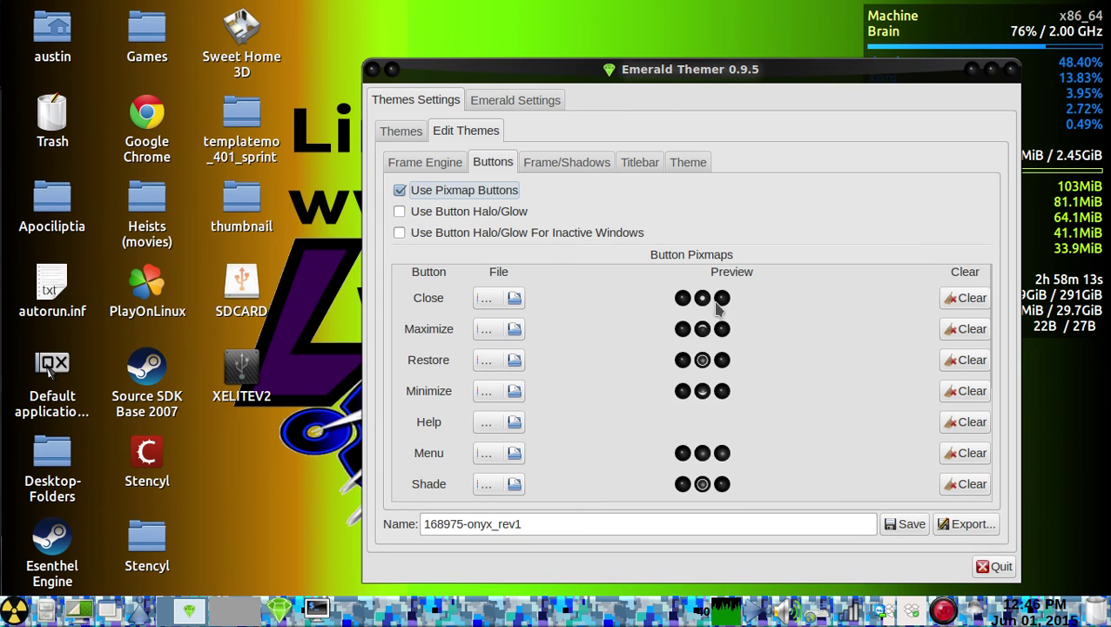
scroll(770, 387, "down", 5)
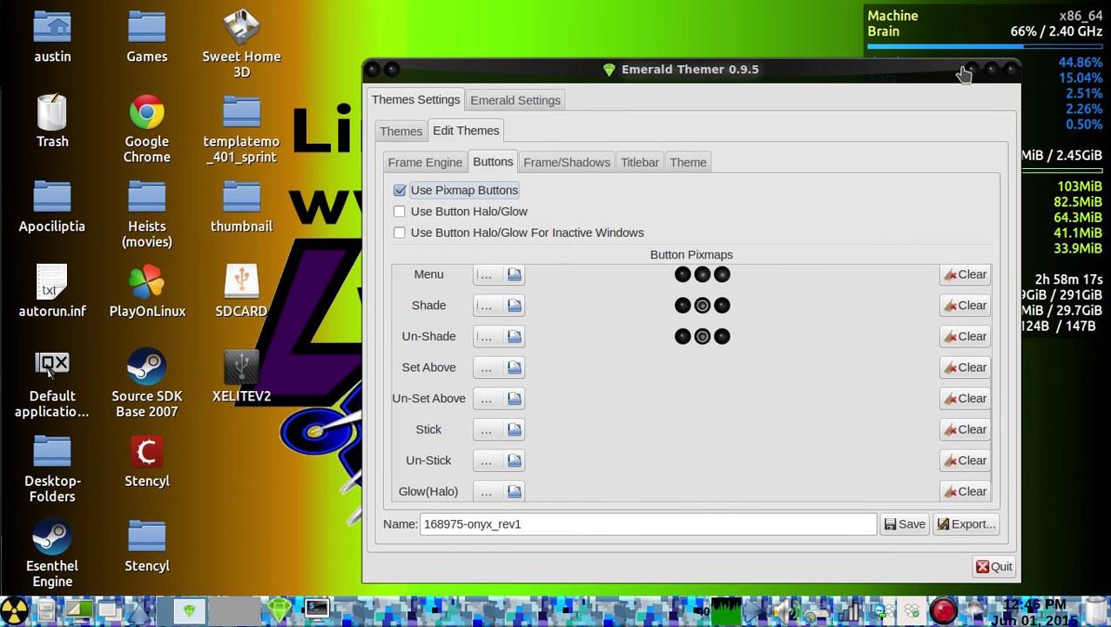
left_click(542, 165)
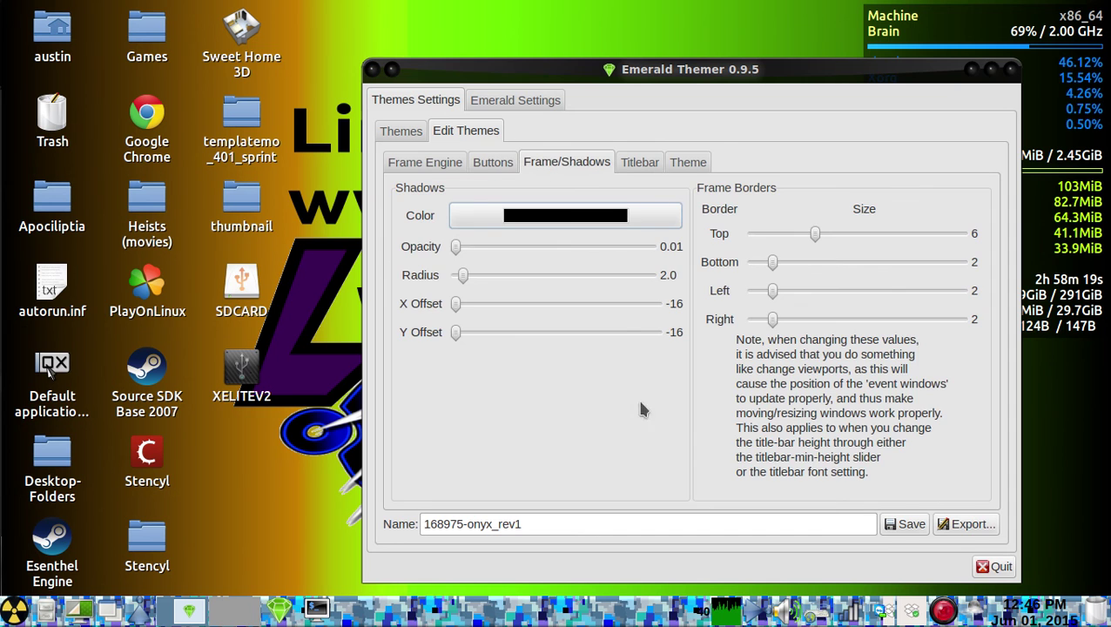
left_click(641, 167)
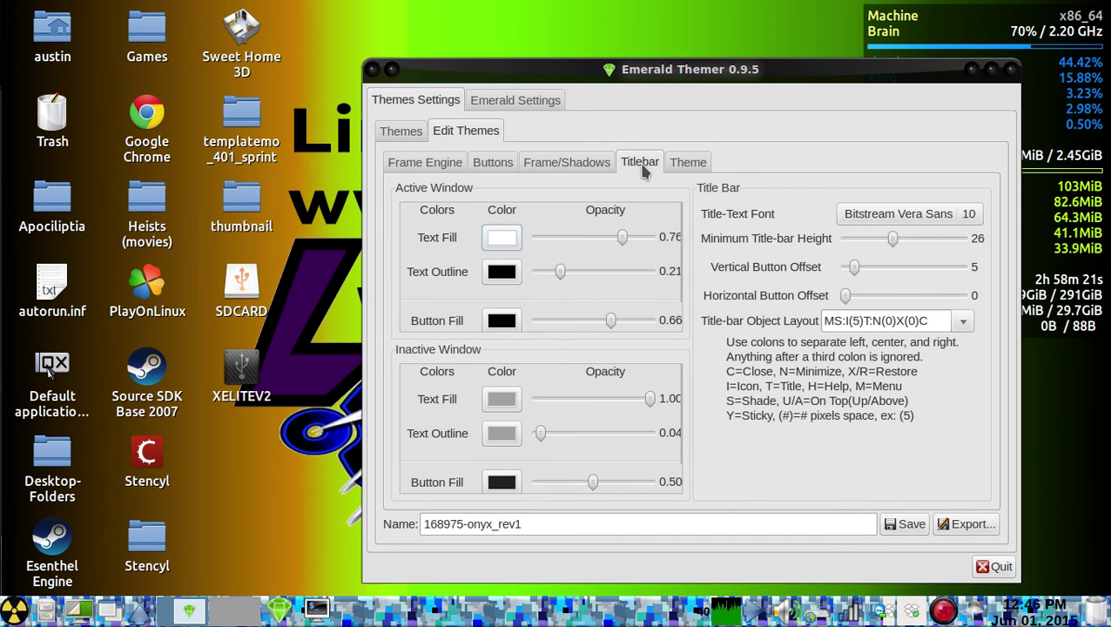
left_click(695, 166)
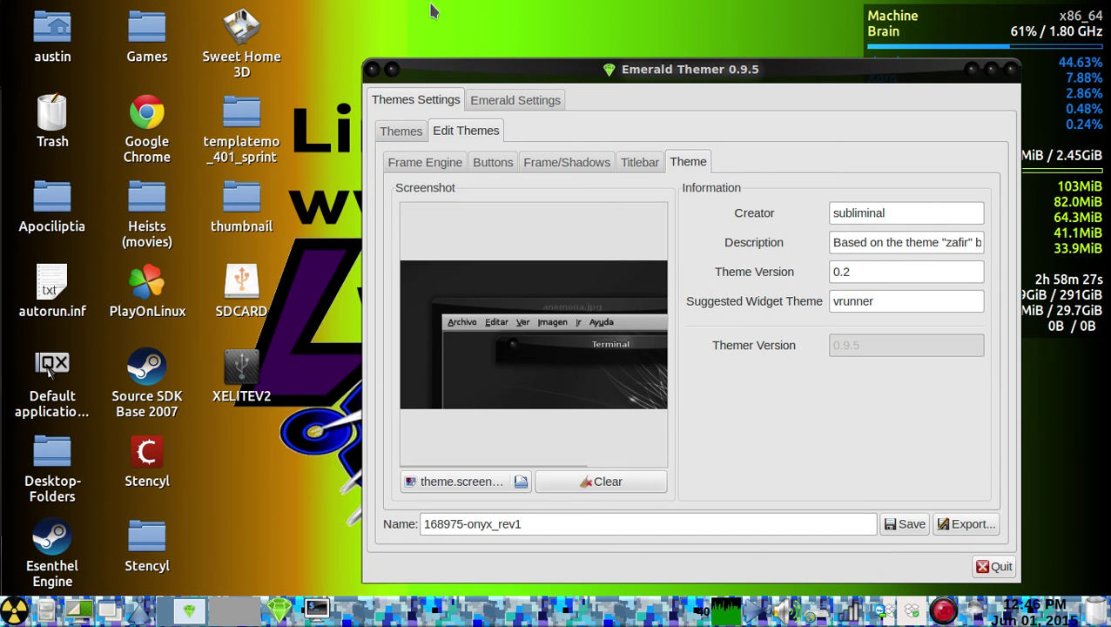
left_click(512, 100)
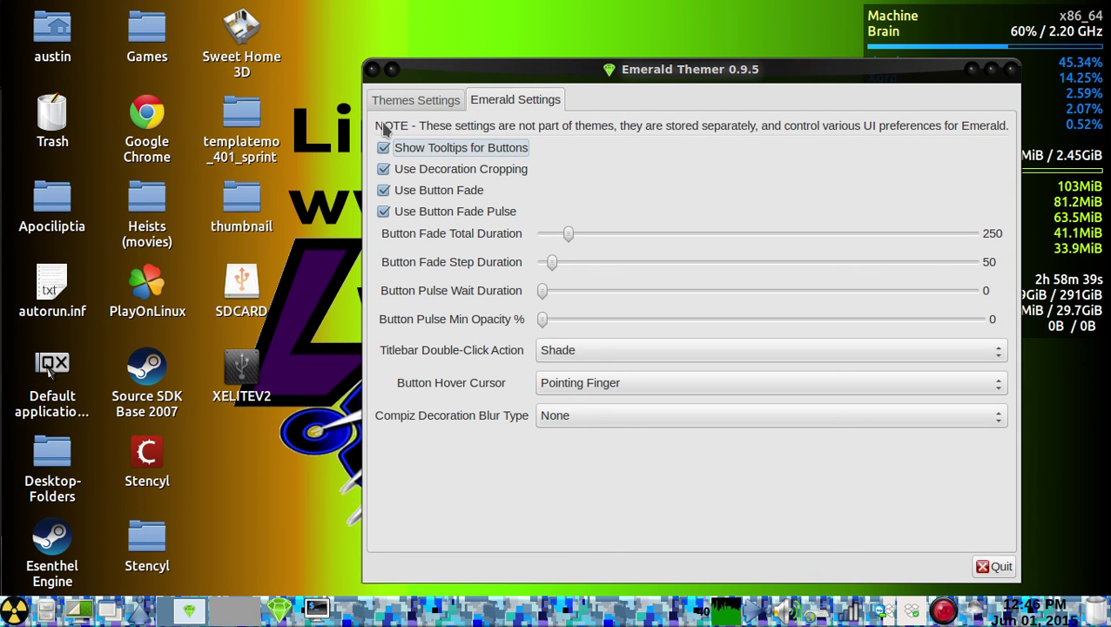
left_click(402, 103)
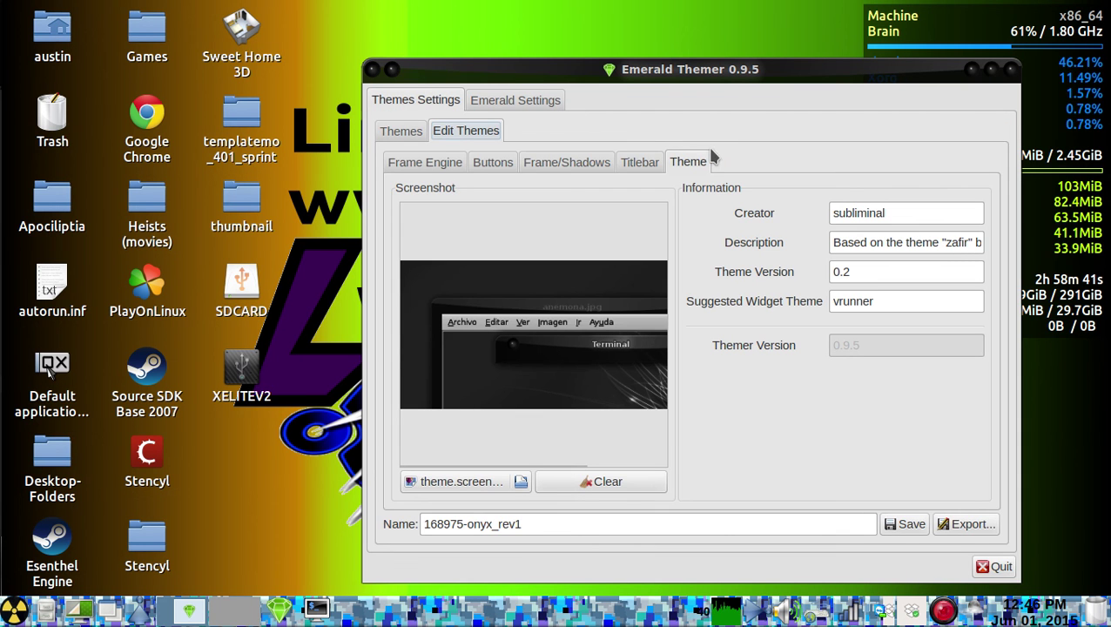